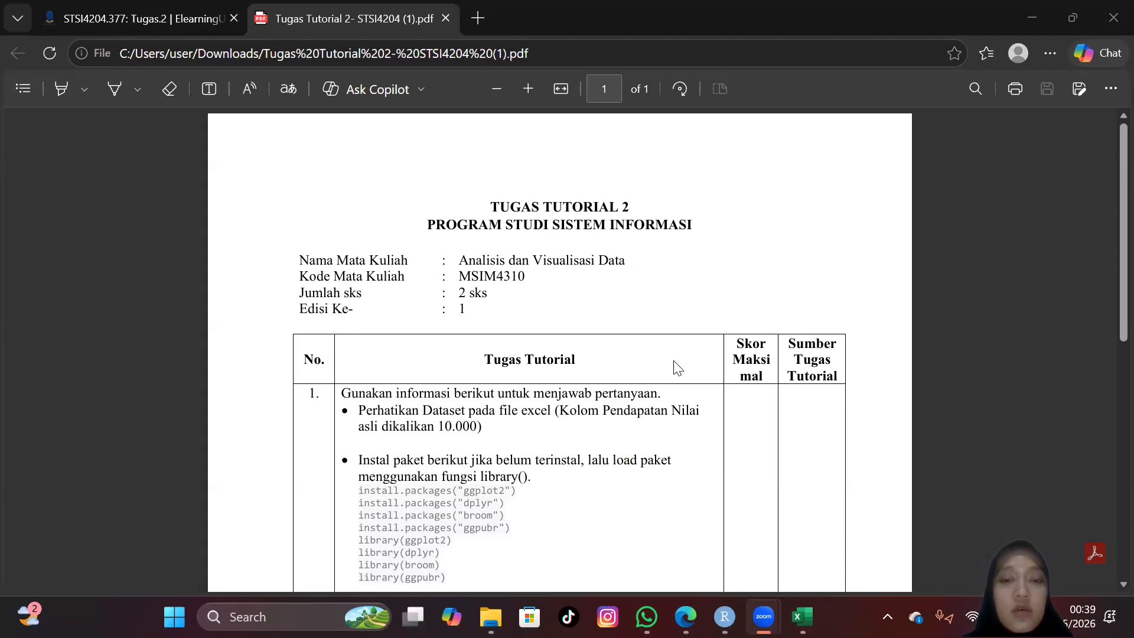
Step: Read the Tugas Tutorial 2 instructions in the PDF, then switch to Excel and look through the data_pendapatan.xlsx dataset
scroll(677, 368, "down", 2)
scroll(678, 367, "down", 2)
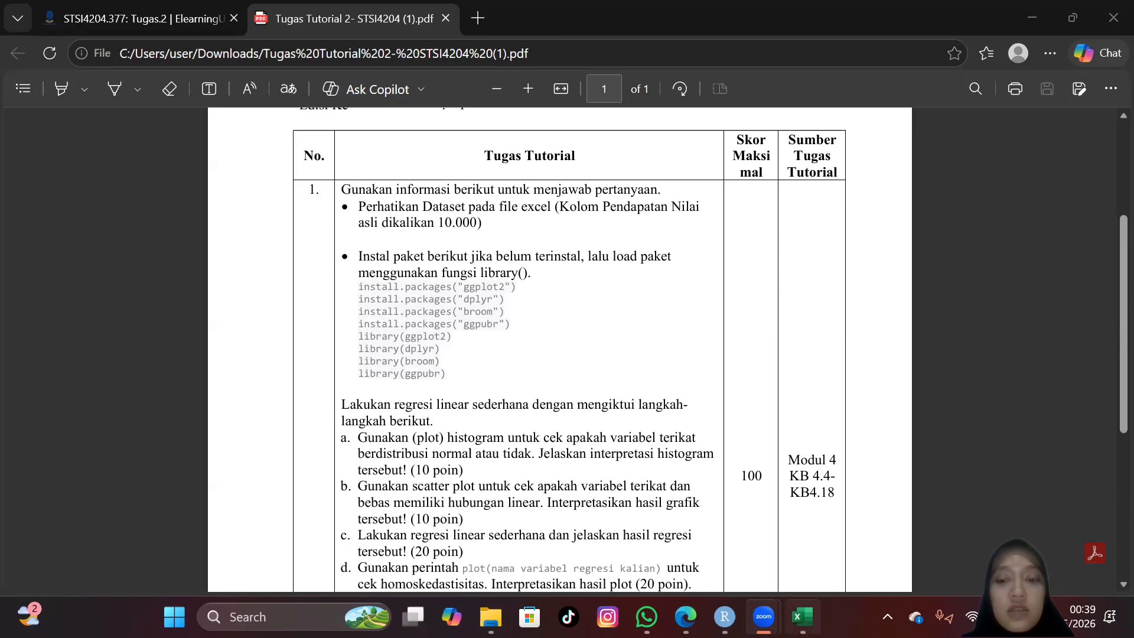
left_click(803, 616)
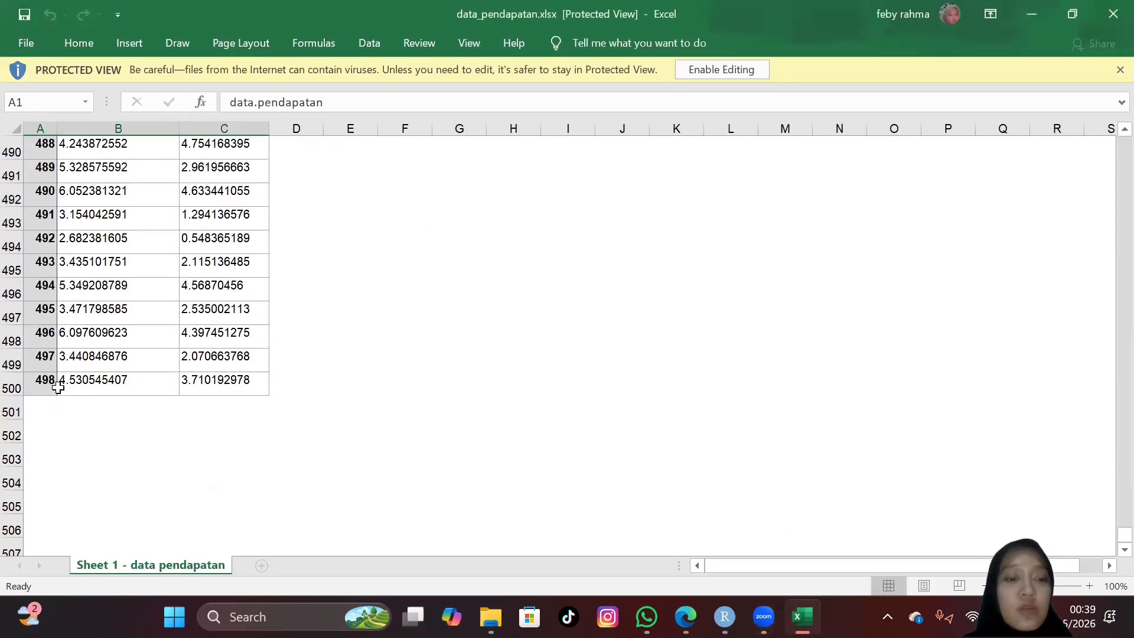
scroll(279, 352, "up", 20)
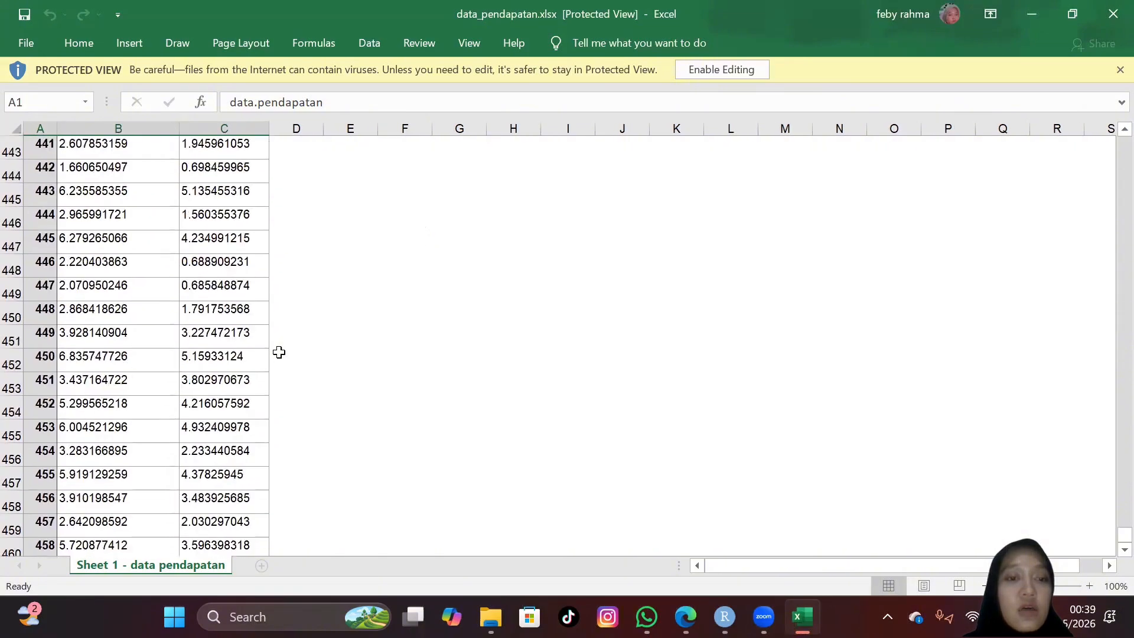
scroll(279, 352, "up", 20)
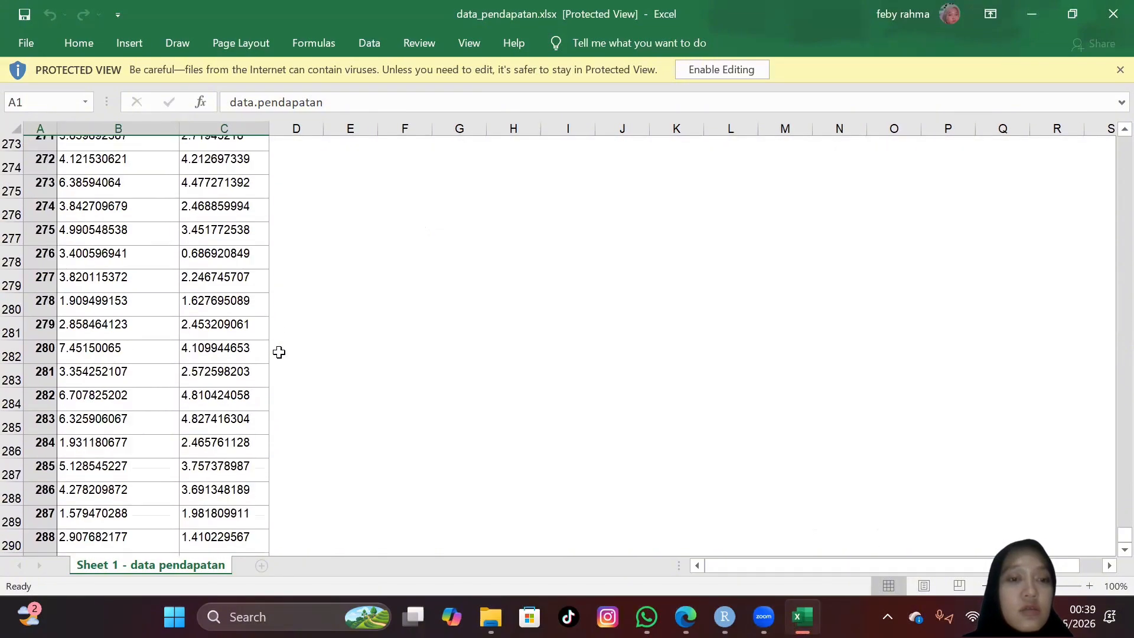
scroll(278, 352, "up", 20)
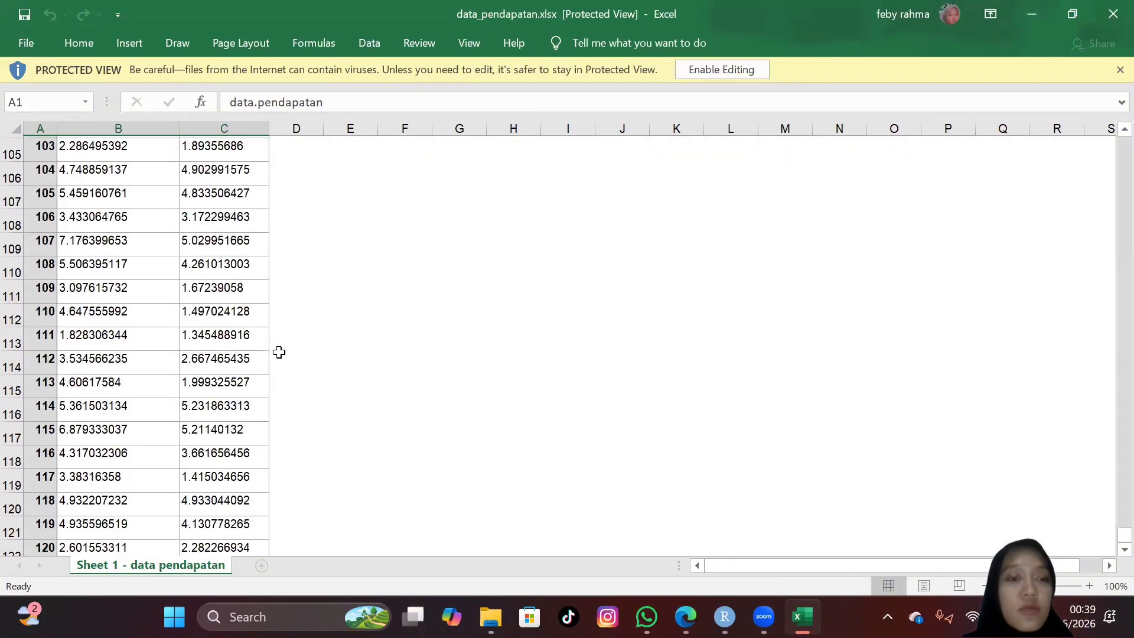
scroll(279, 352, "up", 20)
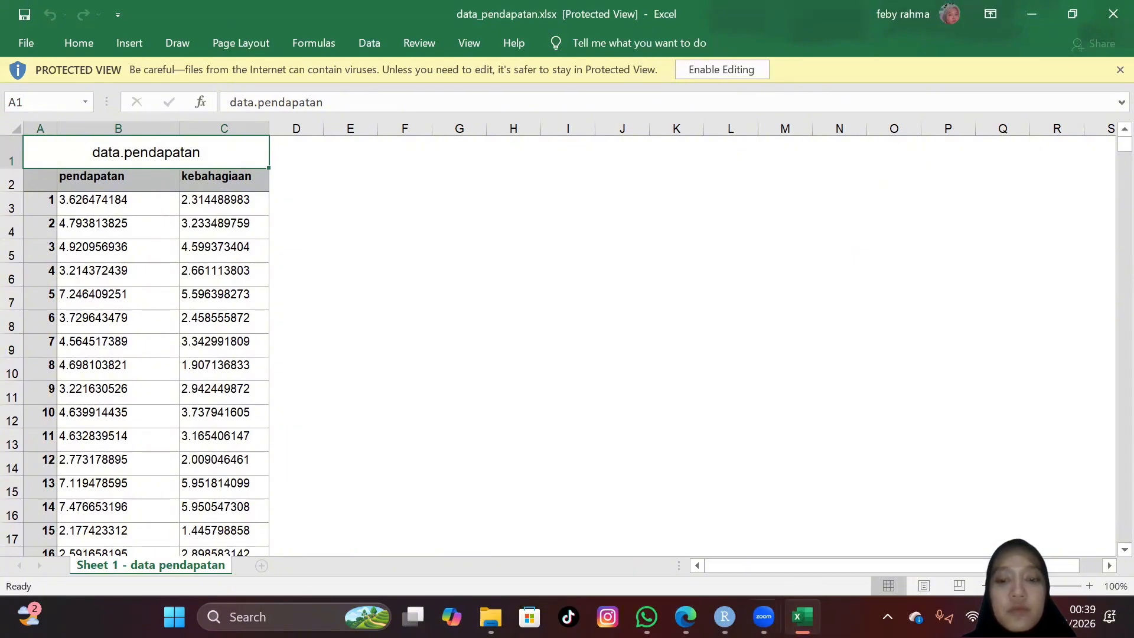
Step: Switch back to the assignment PDF in Edge and review the required packages and regression tasks a to e
left_click(685, 617)
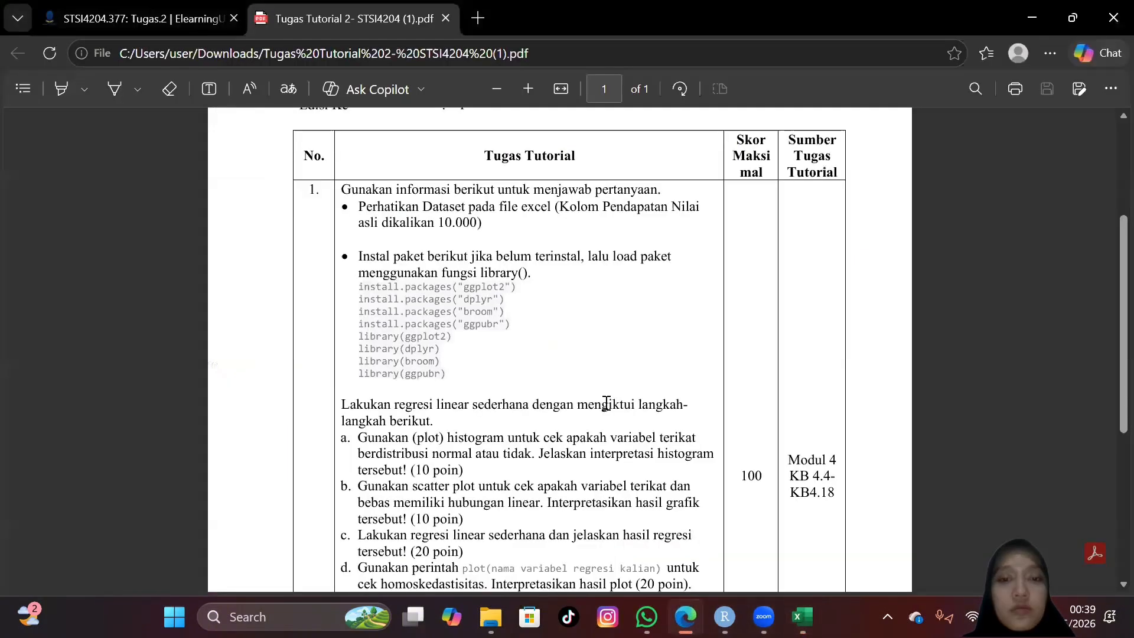
scroll(574, 346, "down", 1)
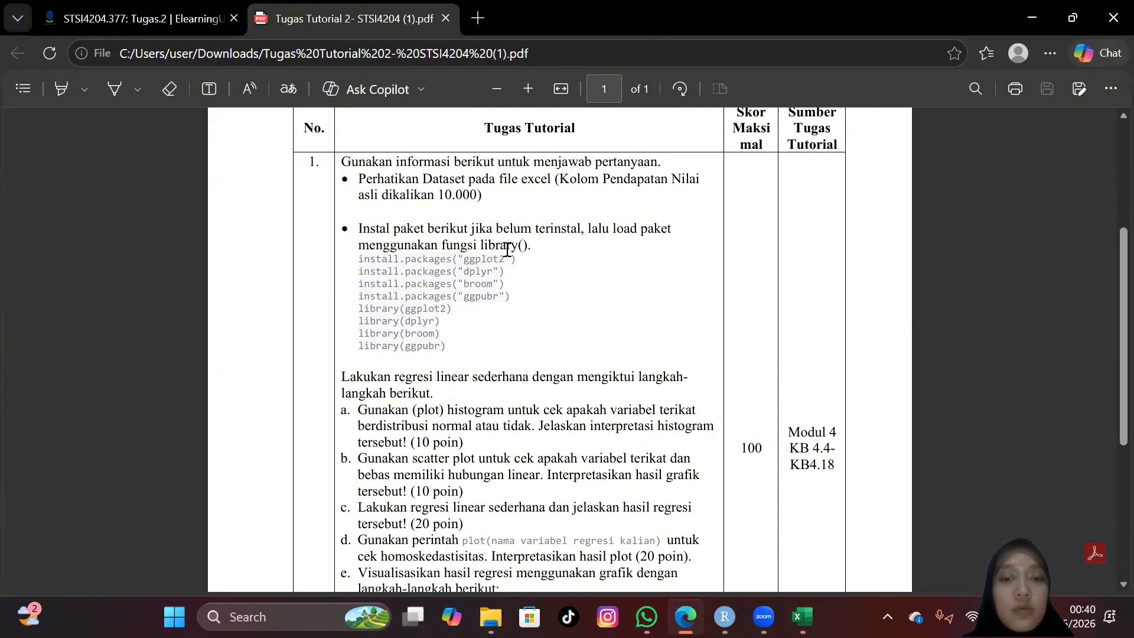
scroll(541, 283, "down", 3)
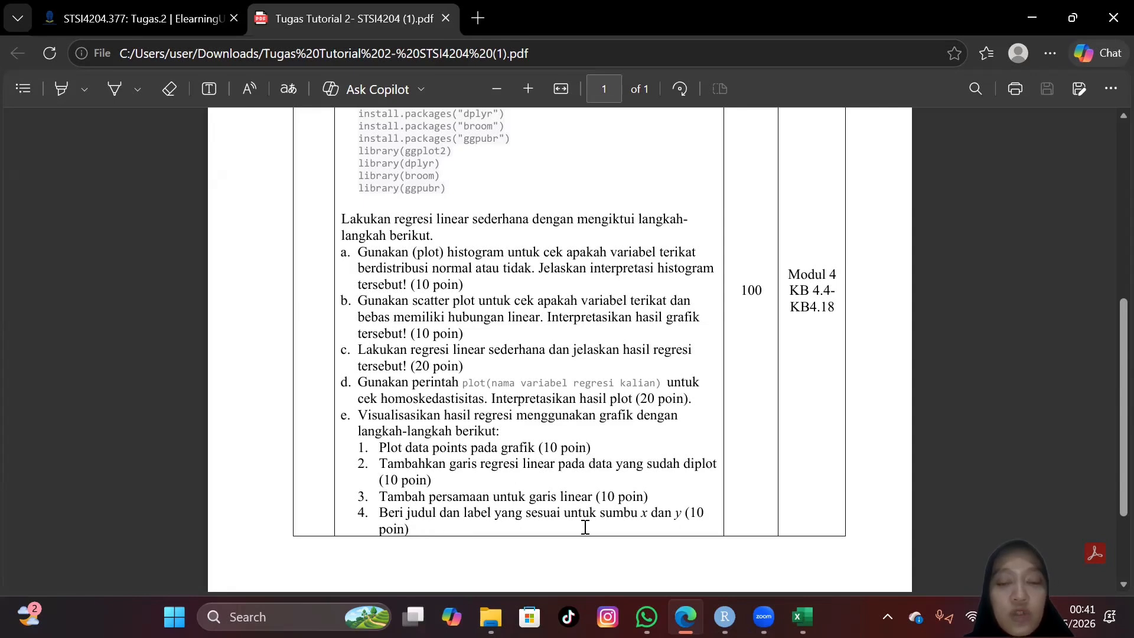
scroll(626, 449, "up", 6)
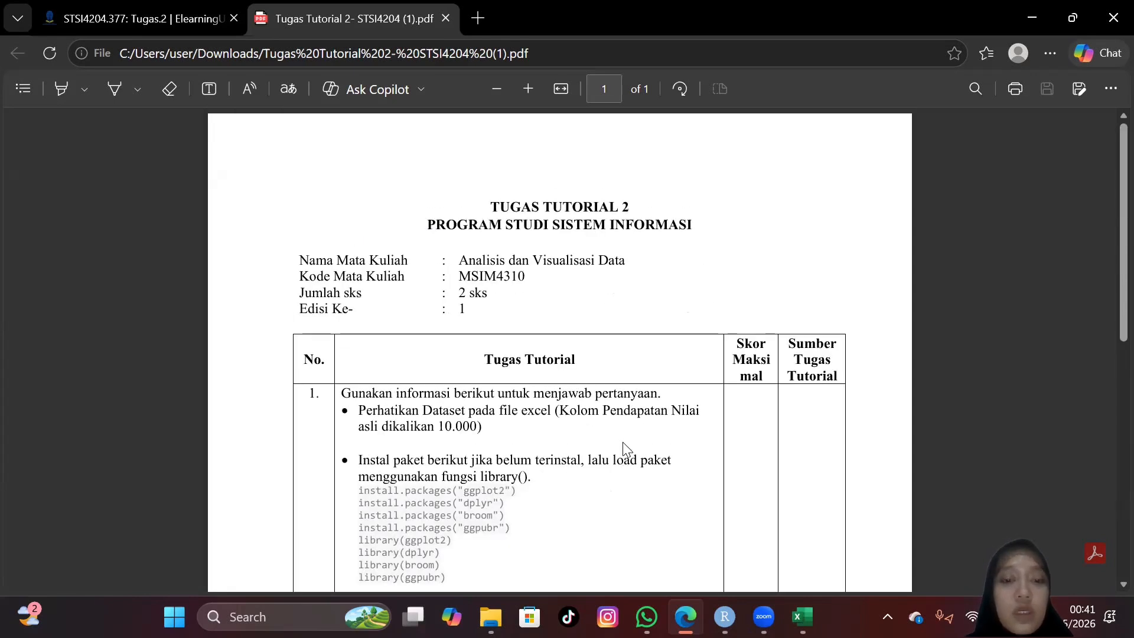
scroll(516, 253, "down", 2)
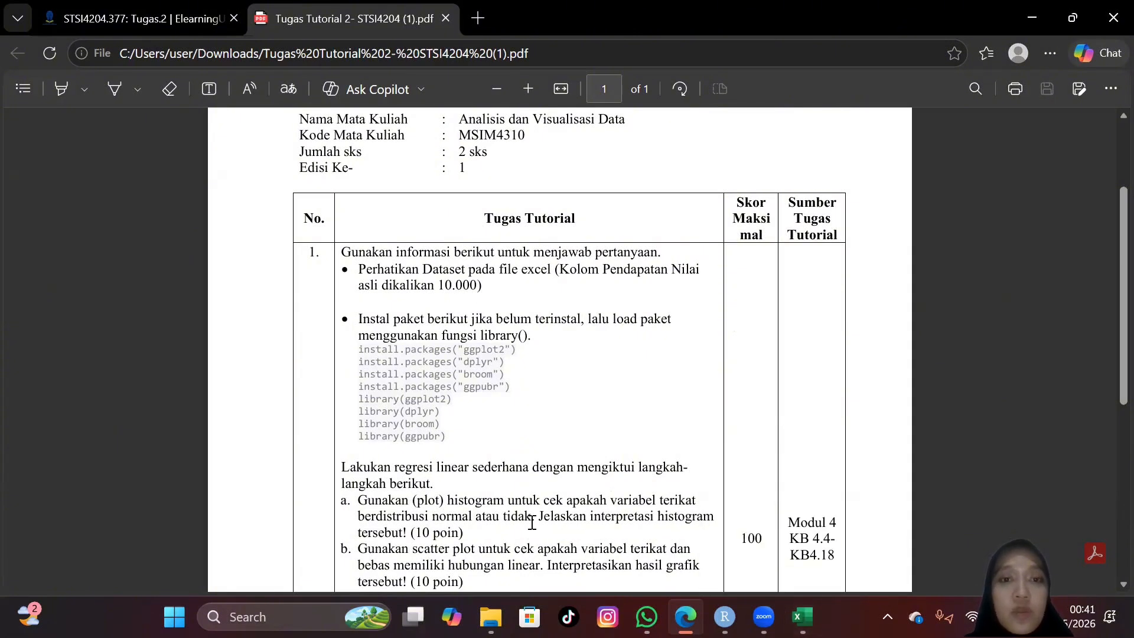
scroll(534, 519, "up", 1)
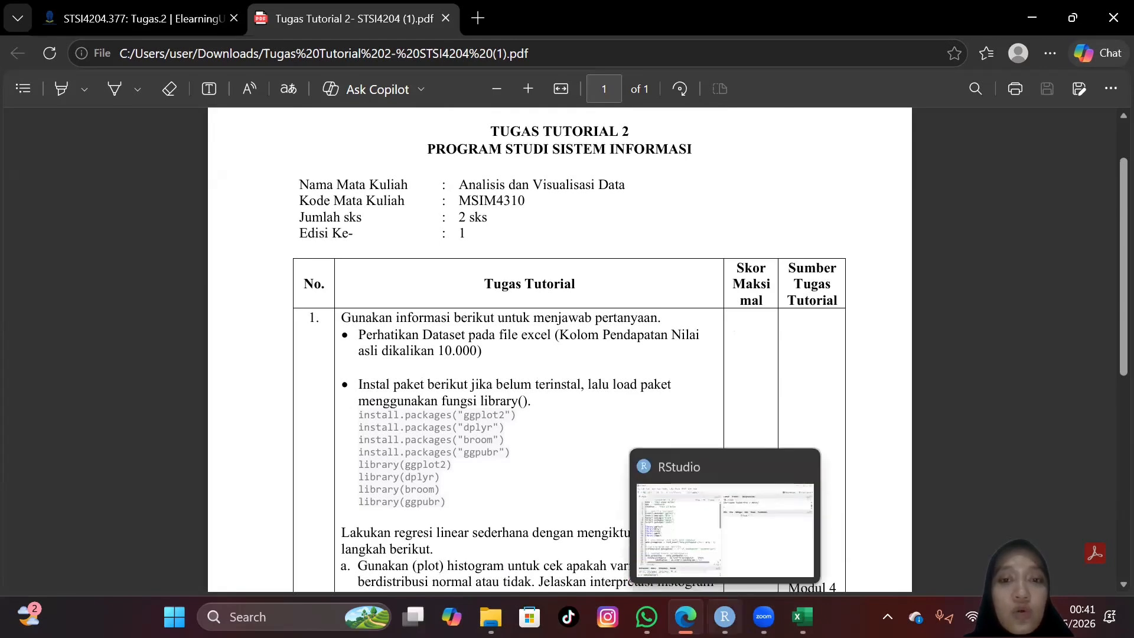
Step: Switch to RStudio and run the avd2.R lines that assign the student's name, student number and UT region
left_click(725, 618)
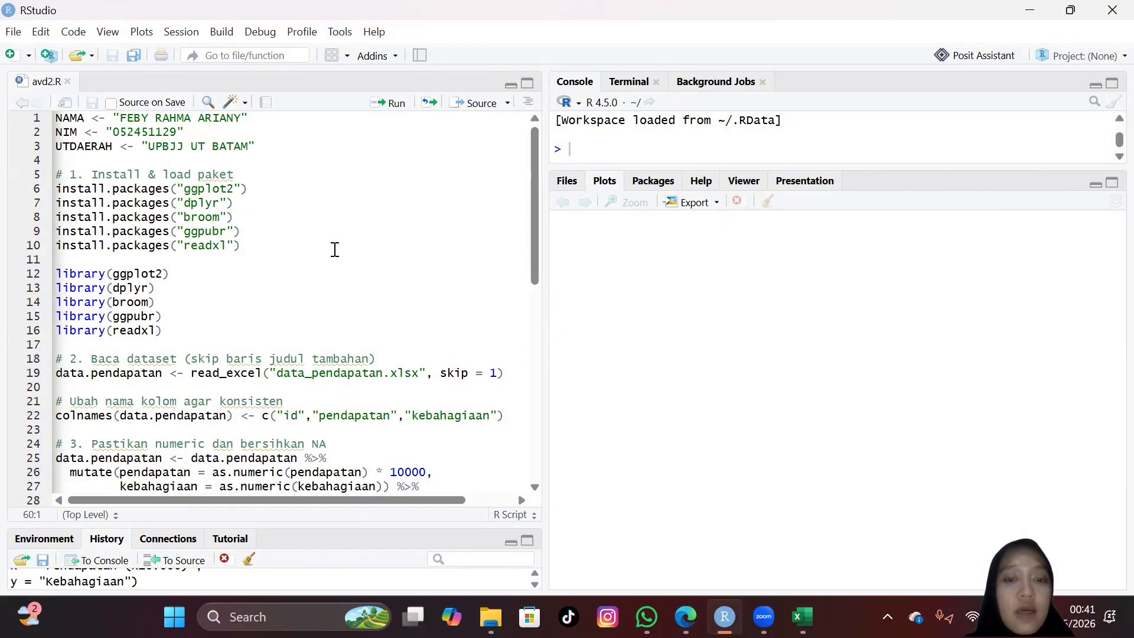
left_click(263, 120)
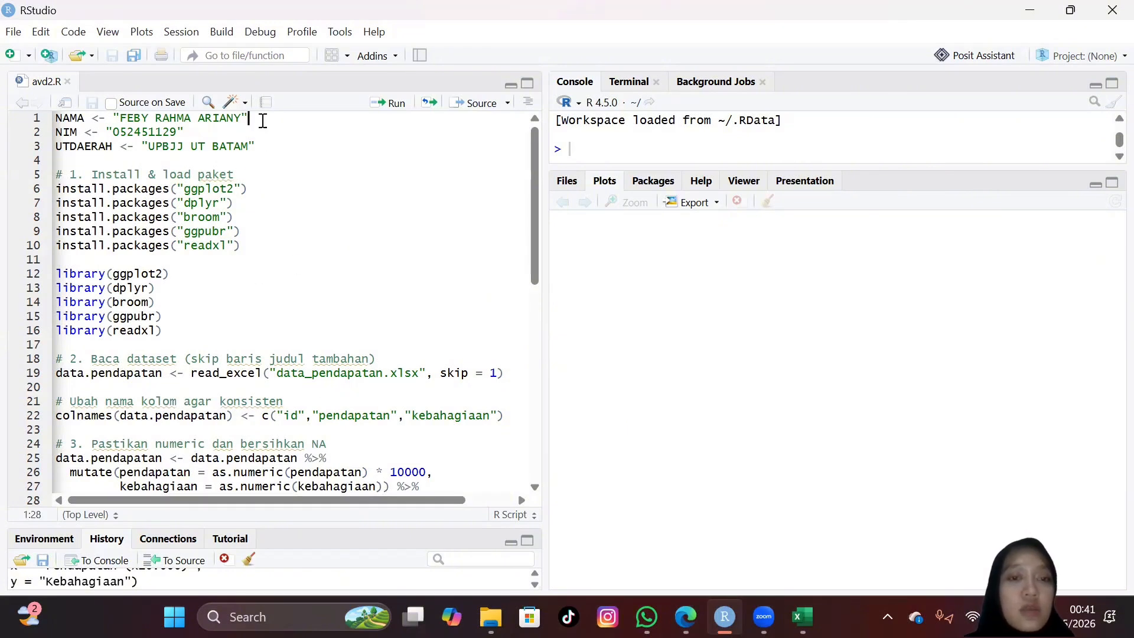
left_click(382, 110)
left_click(382, 110)
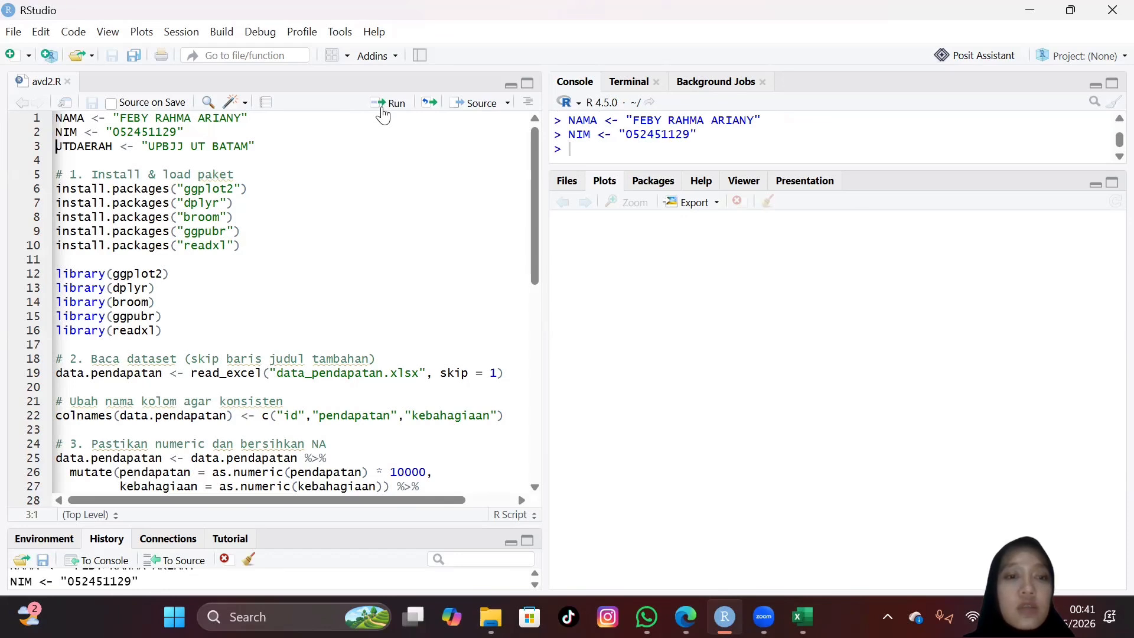
left_click(383, 109)
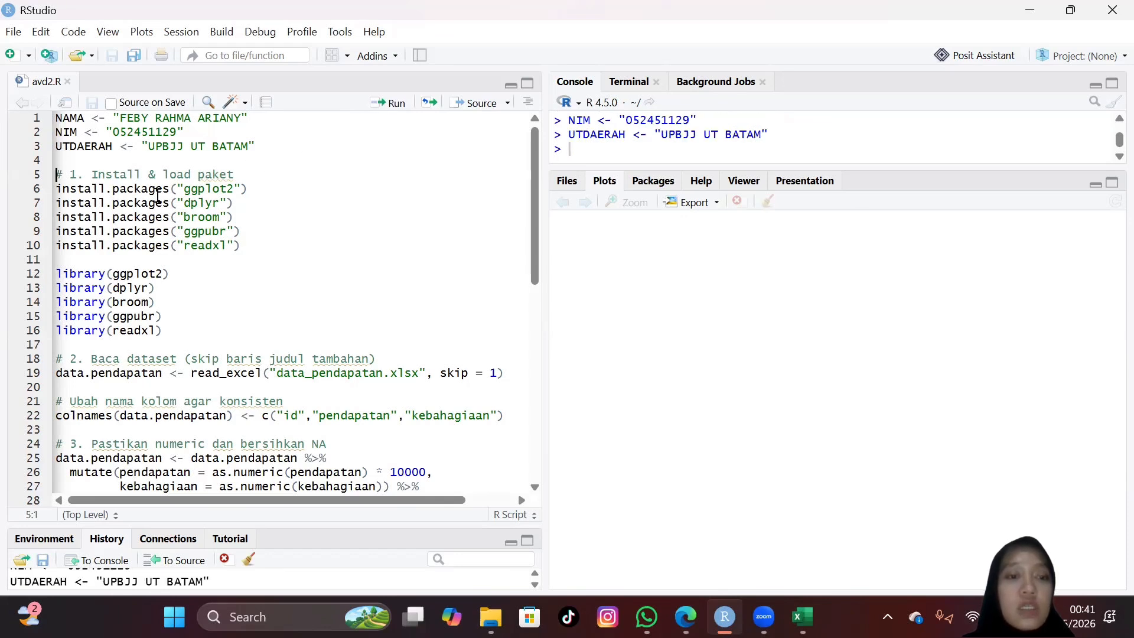
Step: Run the install.packages lines for ggplot2, dplyr, broom, ggpubr and readxl, enlarging the console area to show their output
left_click(387, 107)
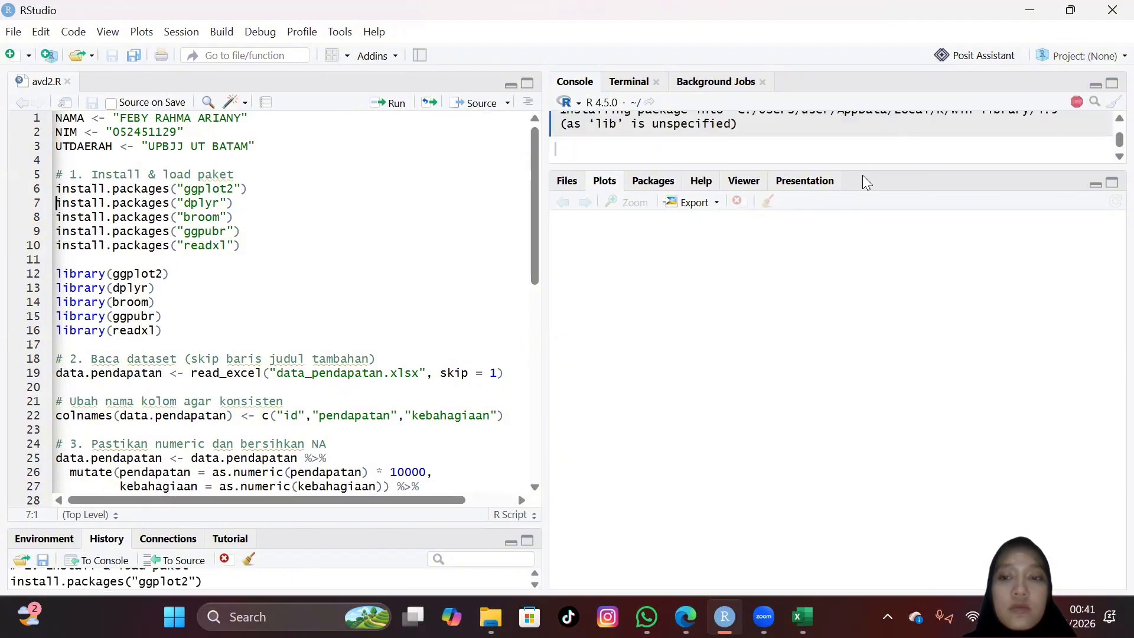
left_click_drag(863, 168, 826, 424)
left_click(284, 201)
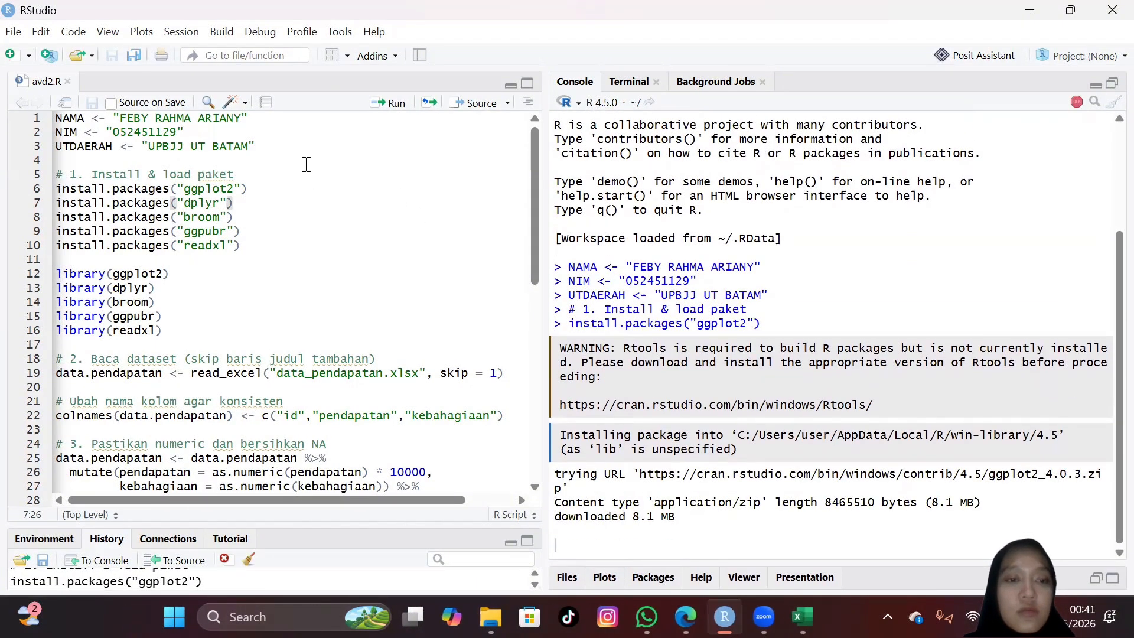
left_click(395, 102)
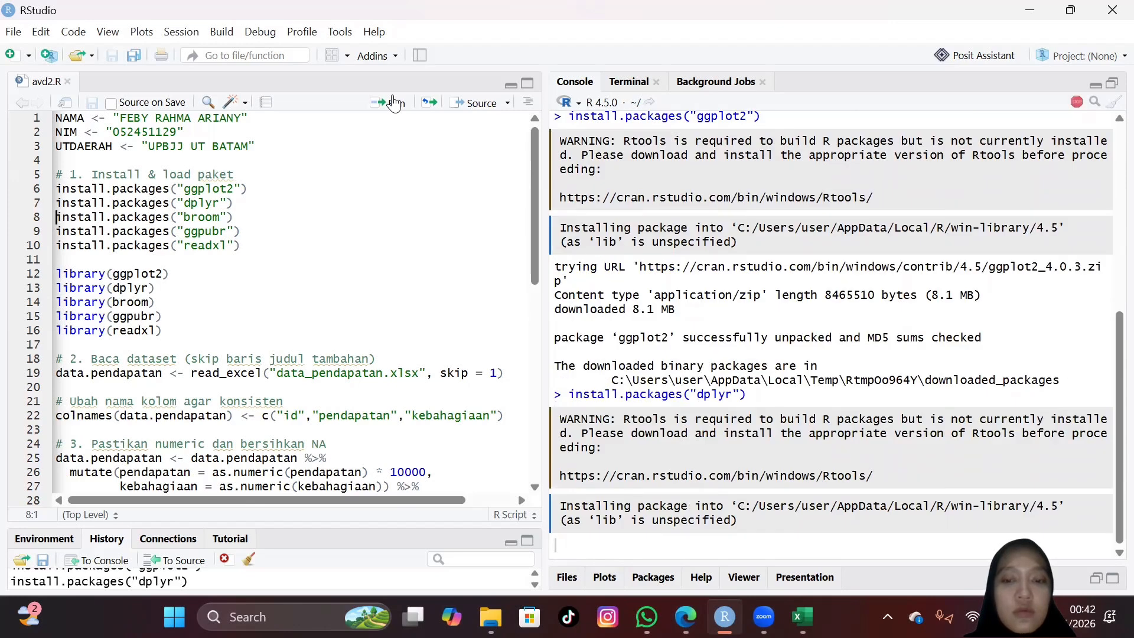
left_click(395, 103)
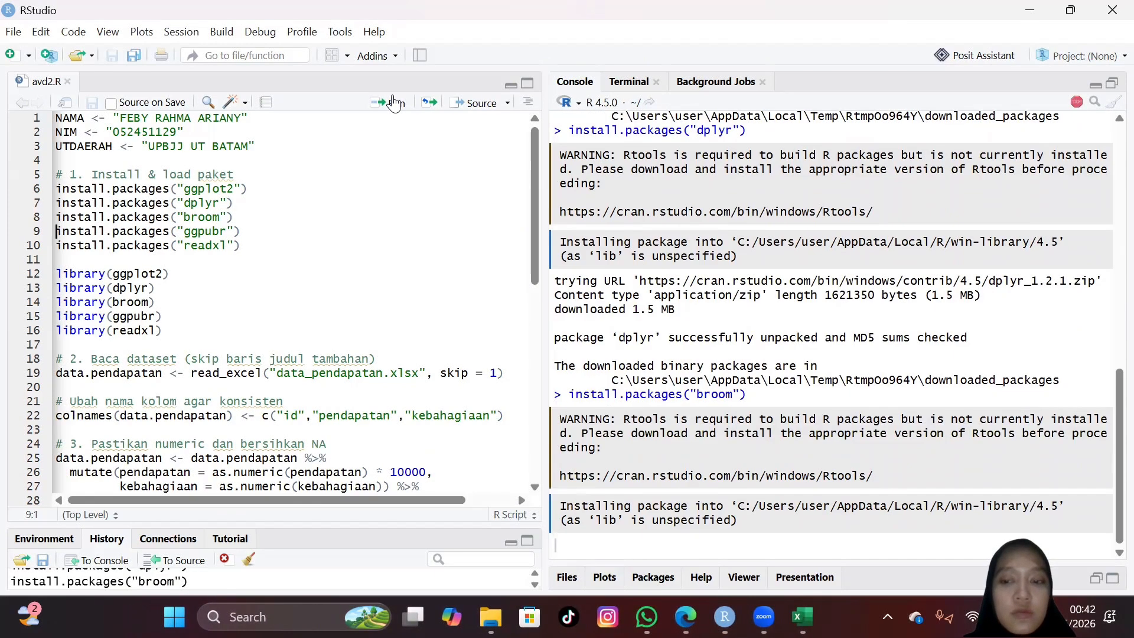
left_click(395, 103)
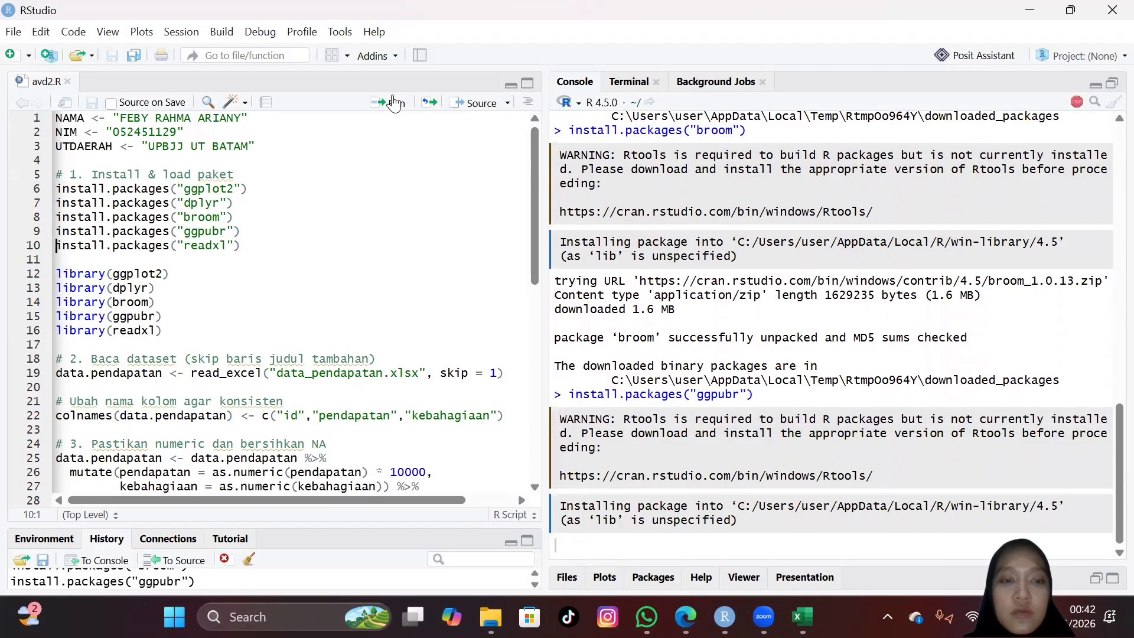
left_click(394, 103)
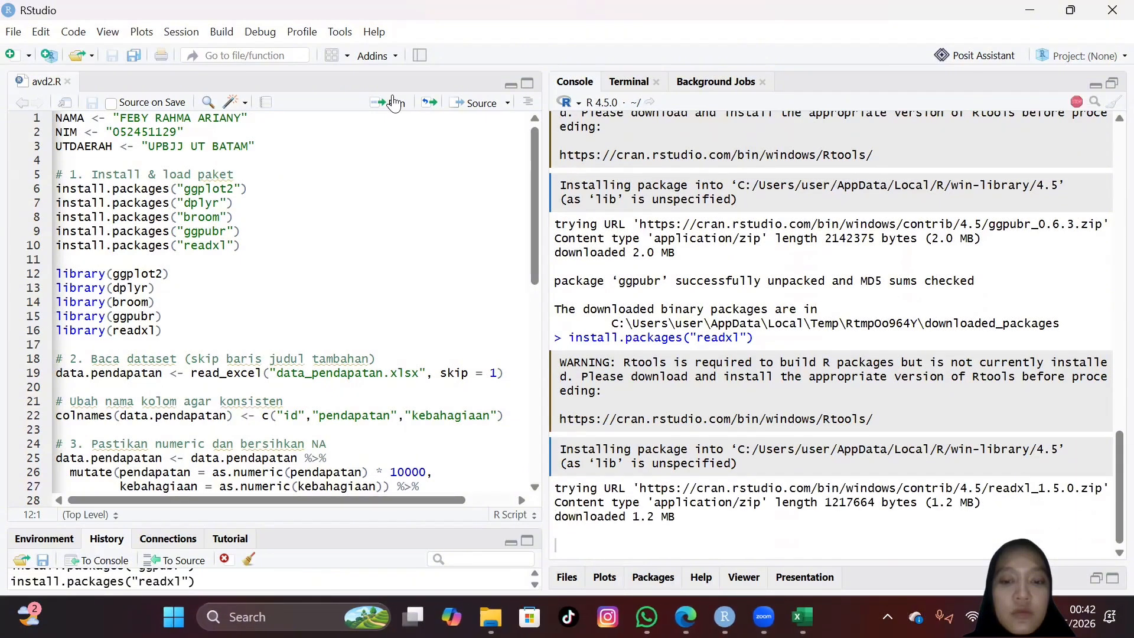
Step: Load the ggplot2, dplyr, broom, ggpubr and readxl packages by running their library lines
left_click(395, 102)
left_click(394, 103)
left_click(394, 103)
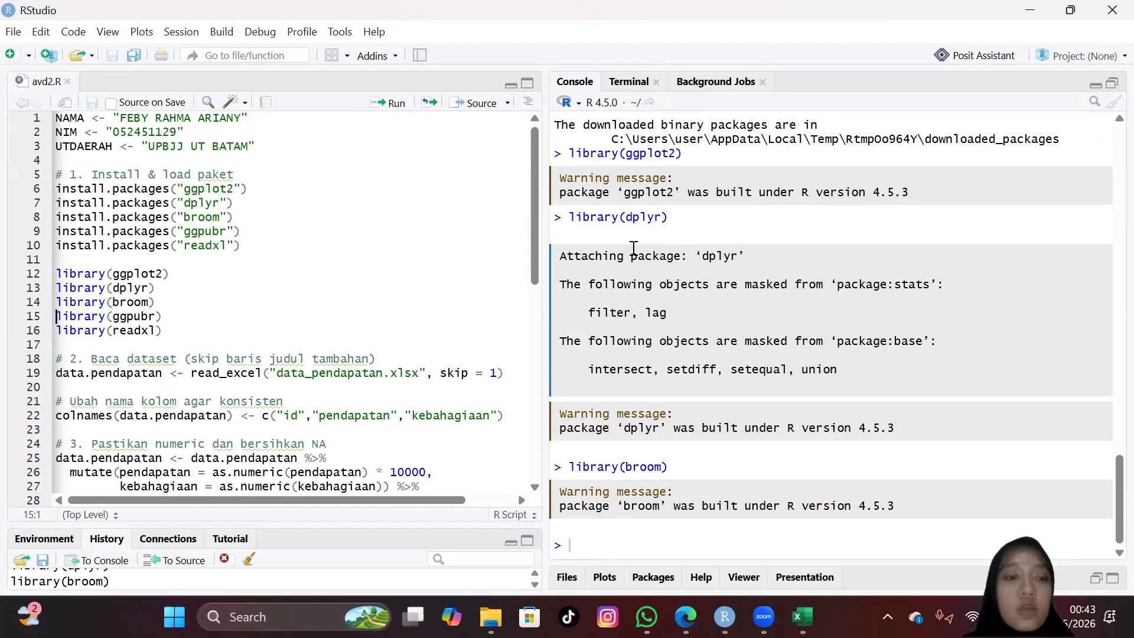
left_click(383, 107)
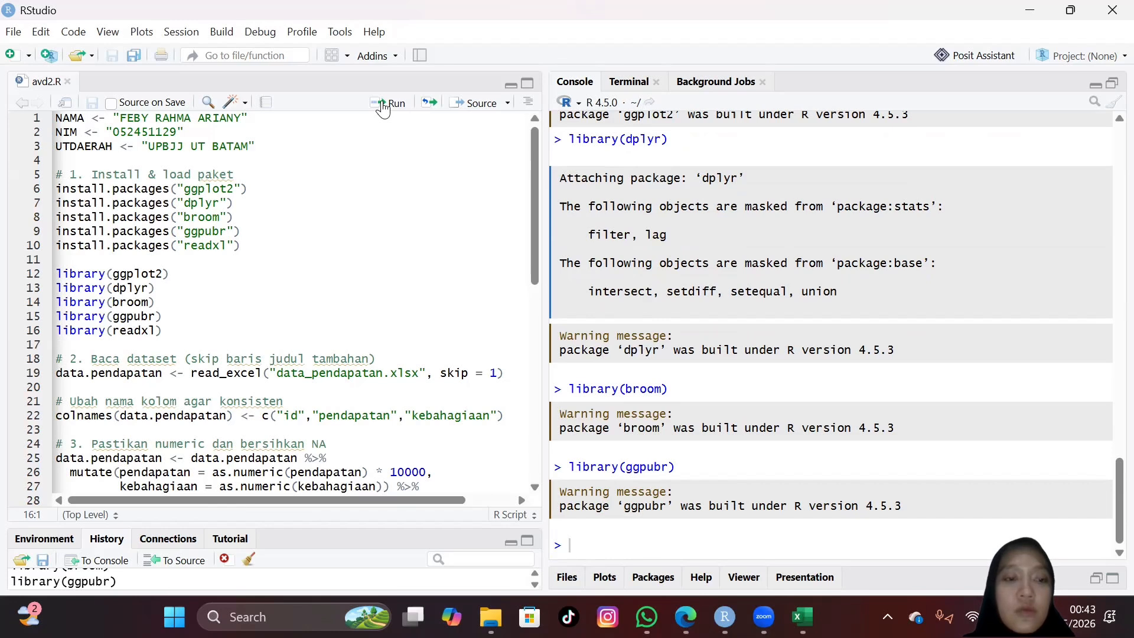
left_click(390, 107)
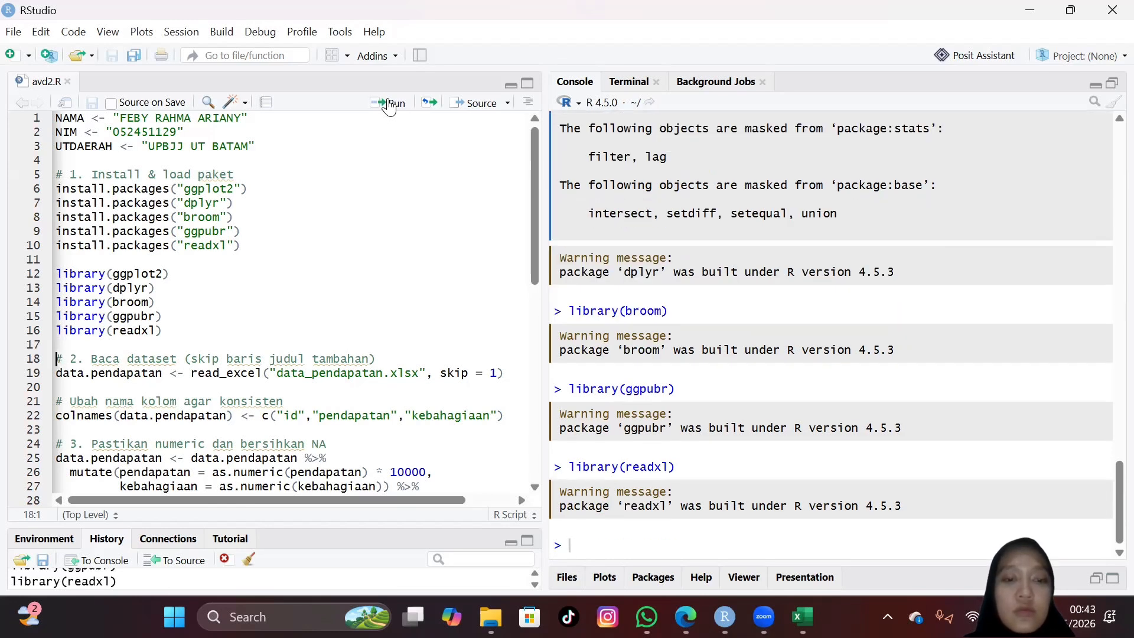
Step: Examine the dataset import and cleaning code in the script and compare it with the data_pendapatan.xlsx sheet in Excel
scroll(367, 300, "down", 2)
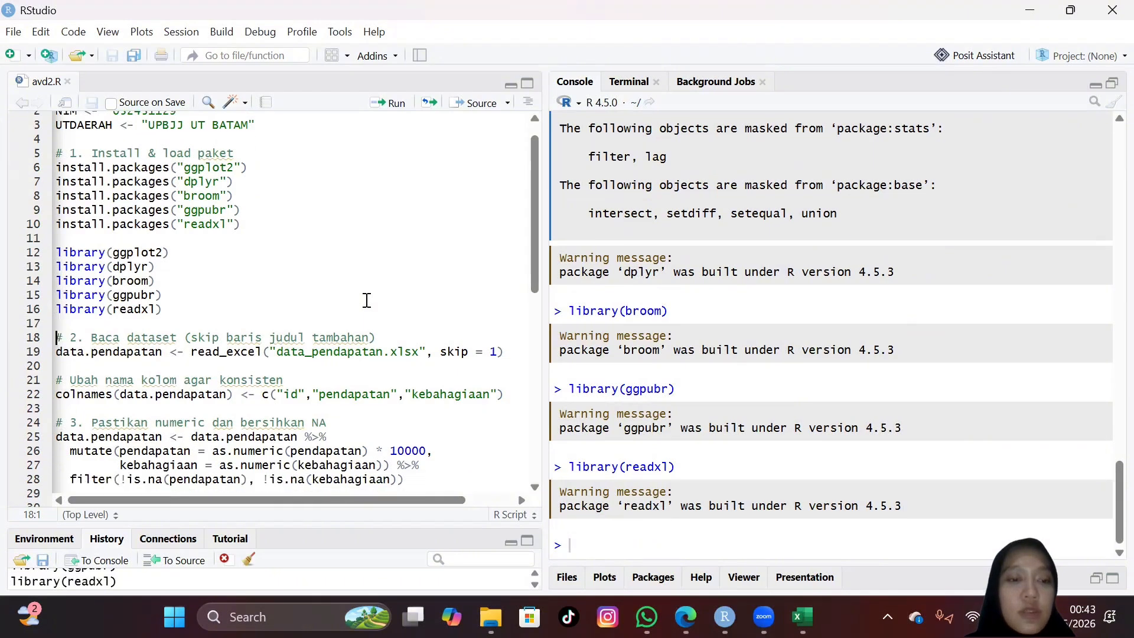
scroll(367, 300, "down", 1)
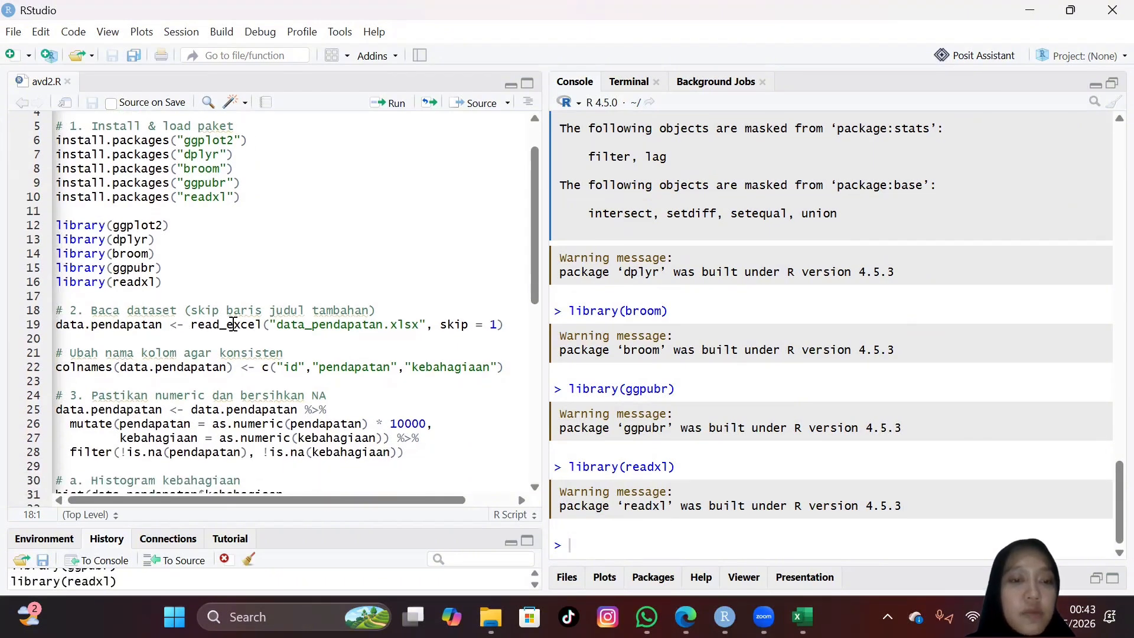
mouse_move(233, 324)
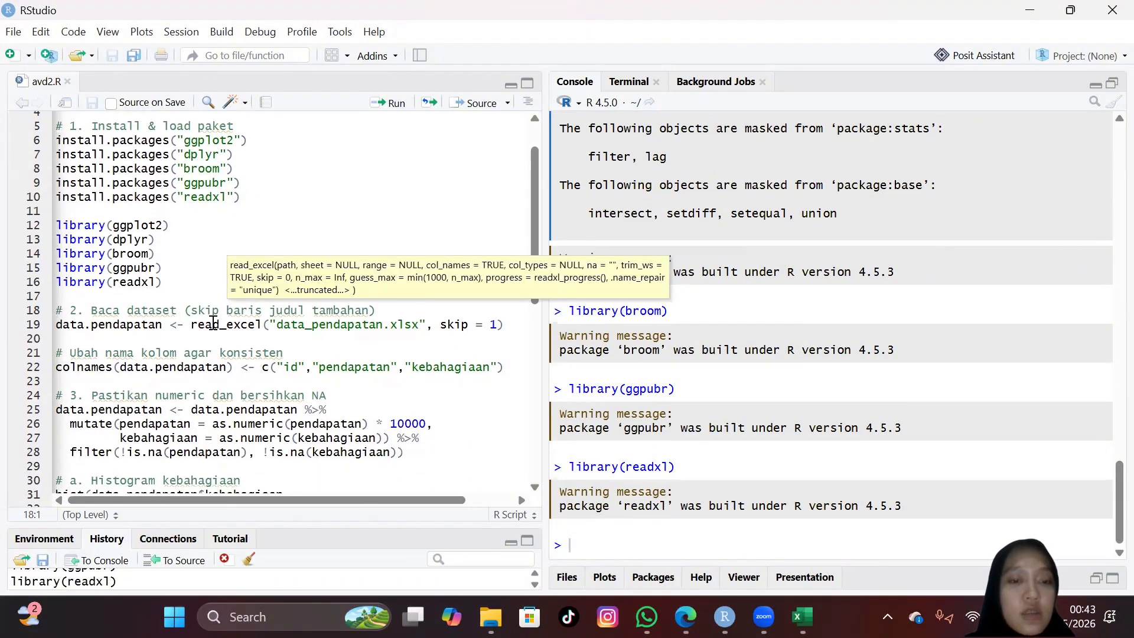
scroll(265, 319, "down", 1)
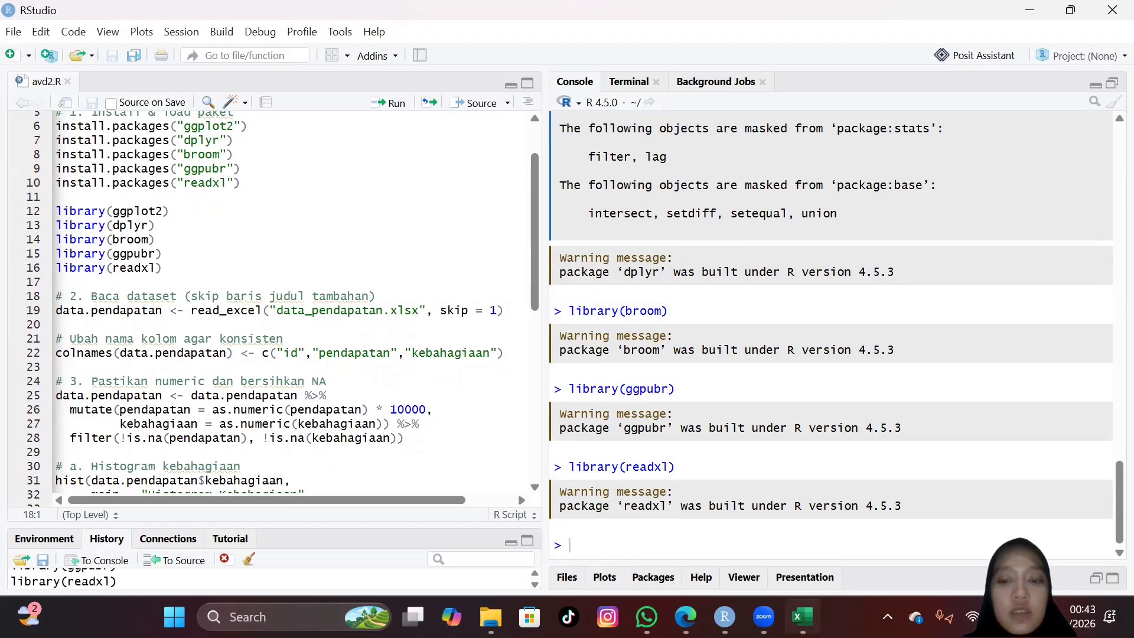
left_click(802, 617)
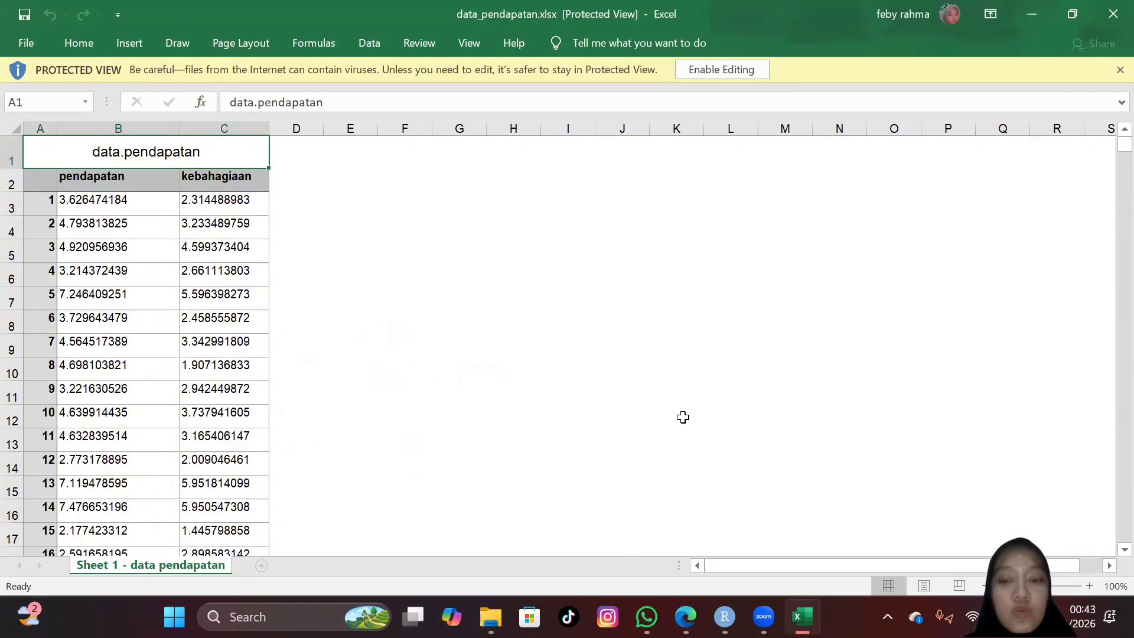
mouse_move(765, 616)
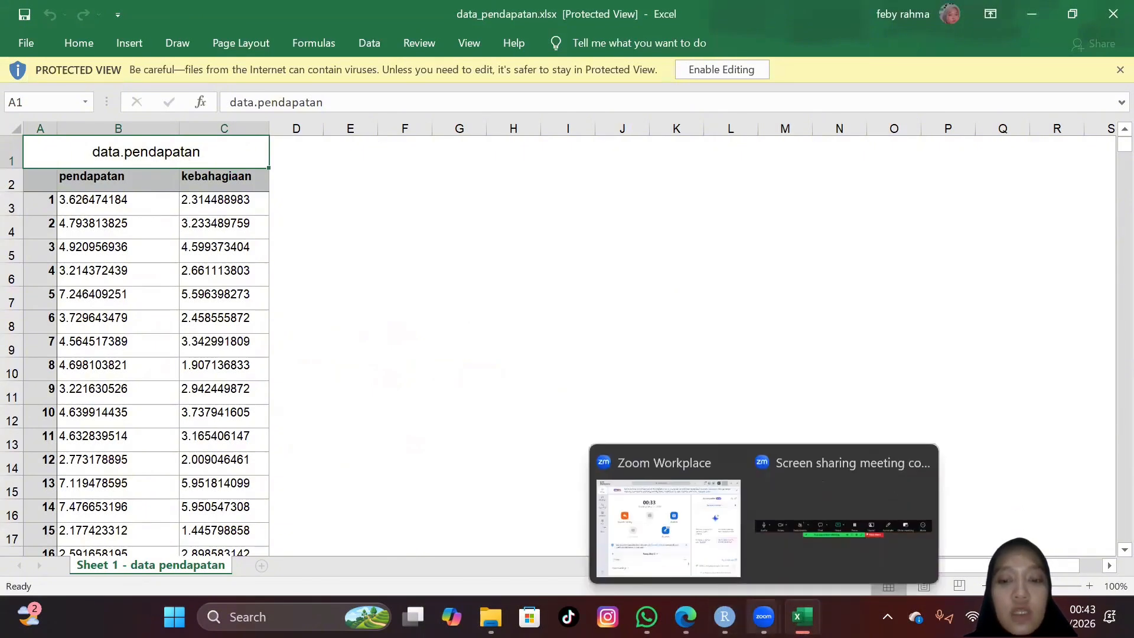
Step: In RStudio, run the code reading data_pendapatan.xlsx with skip = 1 and naming its columns id, pendapatan and kebahagiaan
left_click(725, 617)
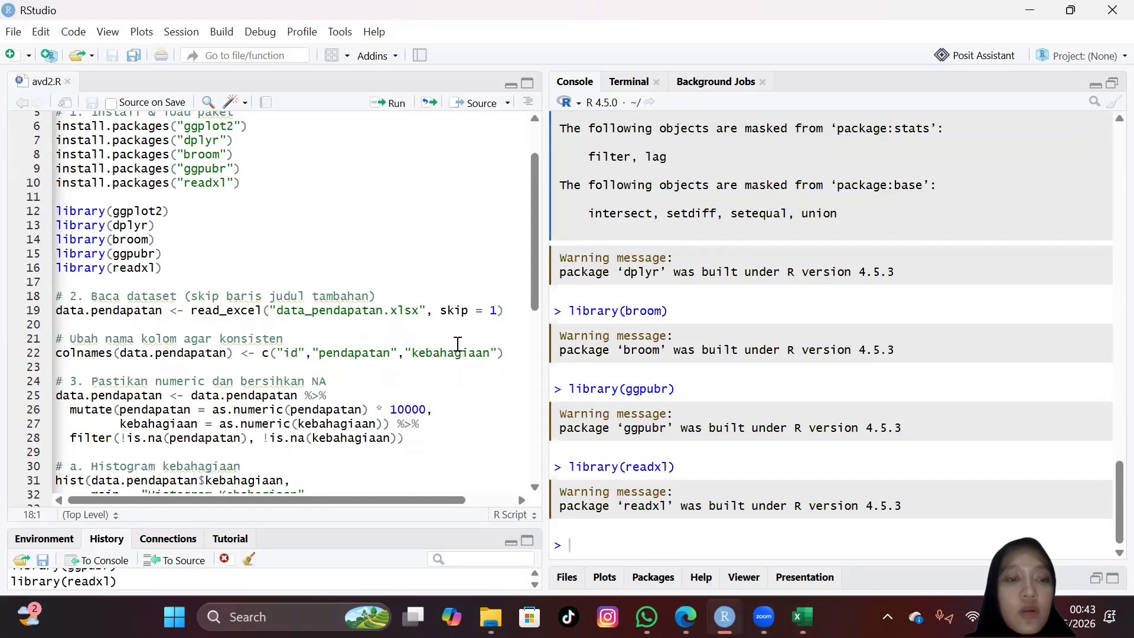
scroll(458, 344, "down", 3)
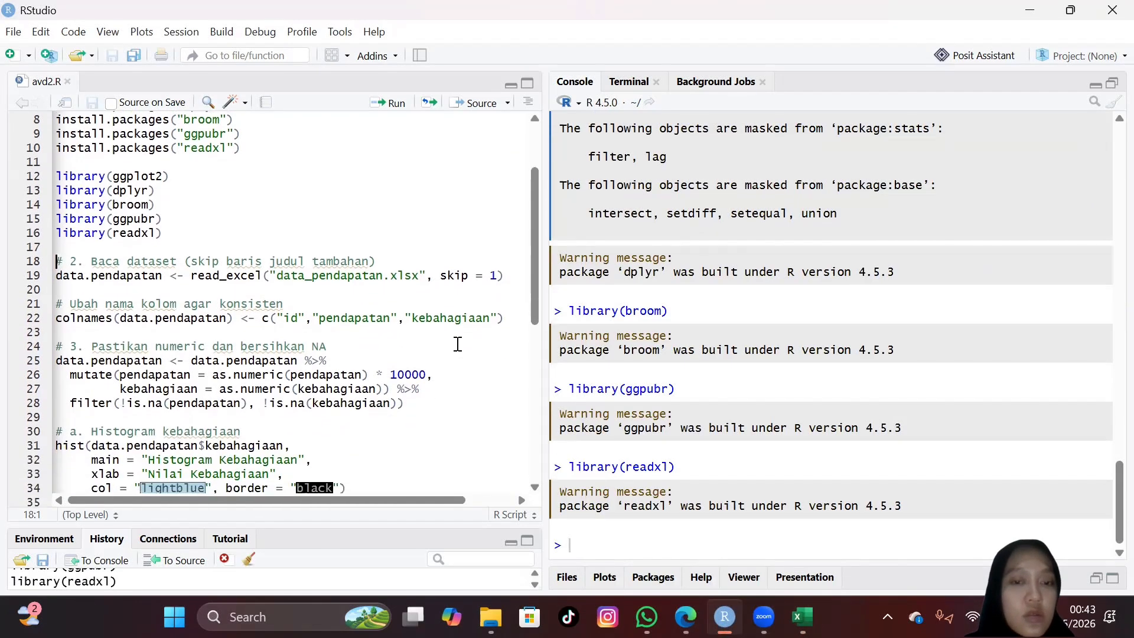
left_click(396, 105)
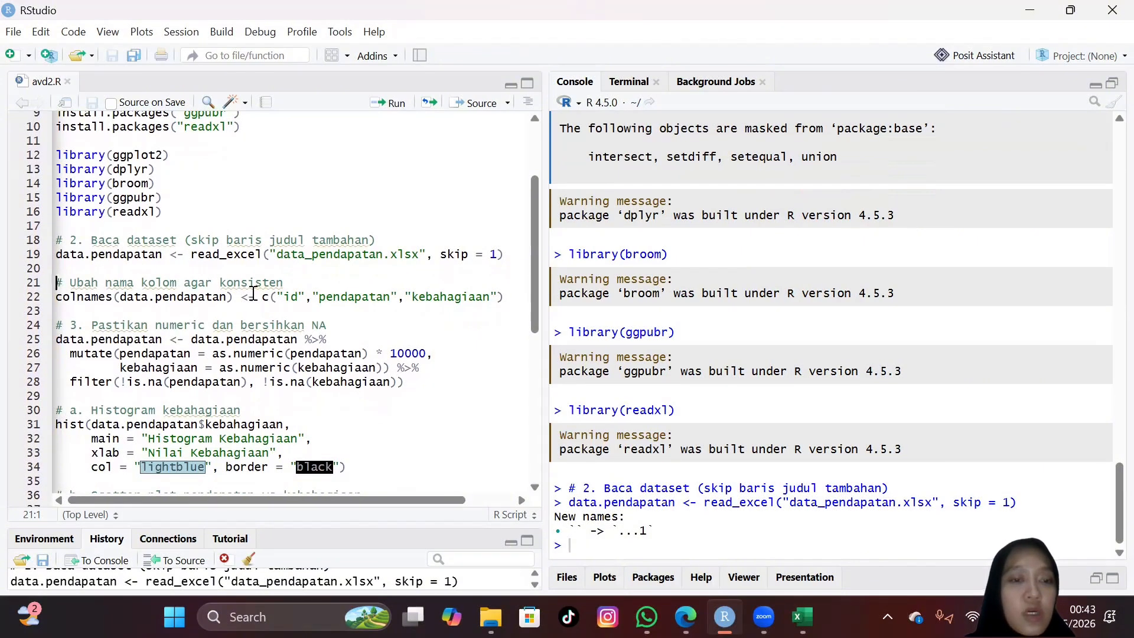
left_click(389, 102)
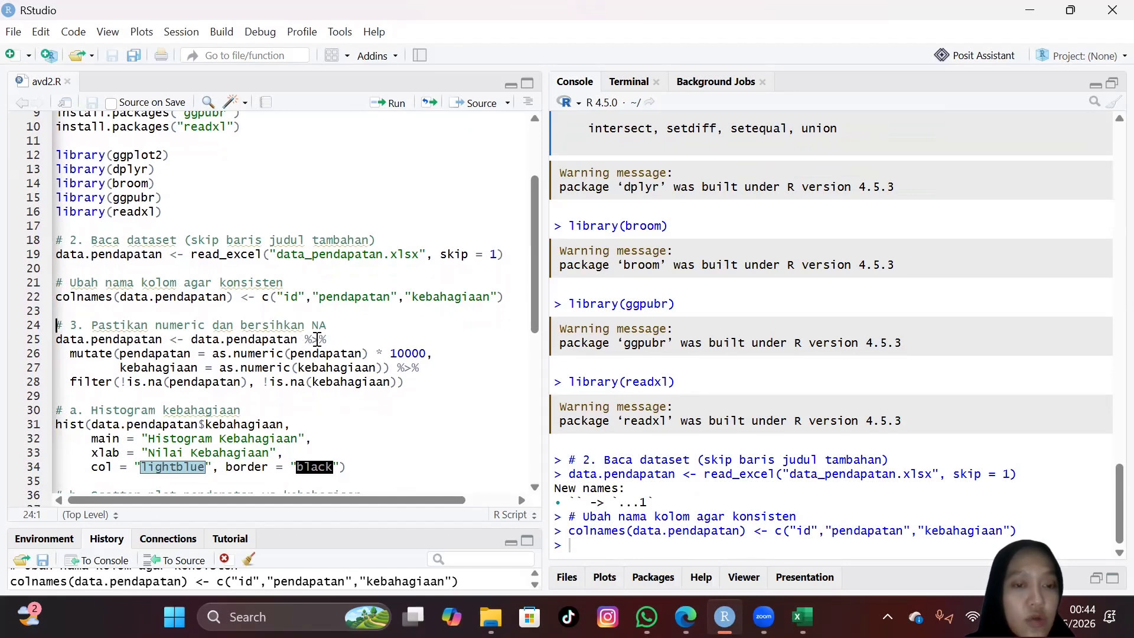
Step: Run the section 3 code converting pendapatan (times 10000) and kebahagiaan to numeric and filtering out NA rows
scroll(318, 339, "down", 1)
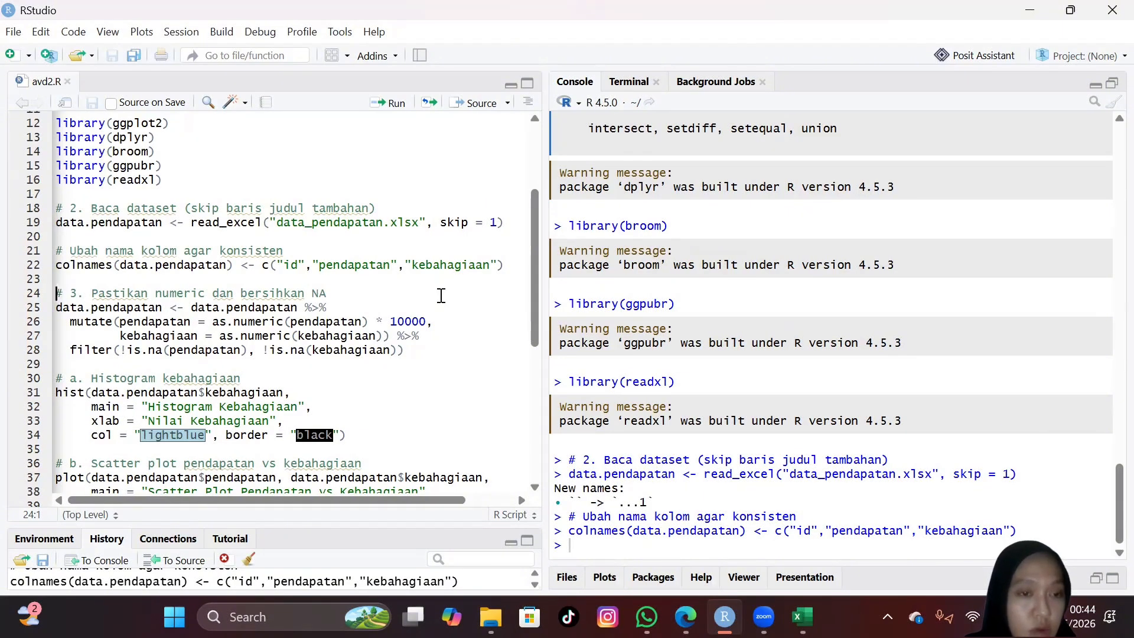
scroll(442, 286, "down", 2)
scroll(443, 286, "down", 2)
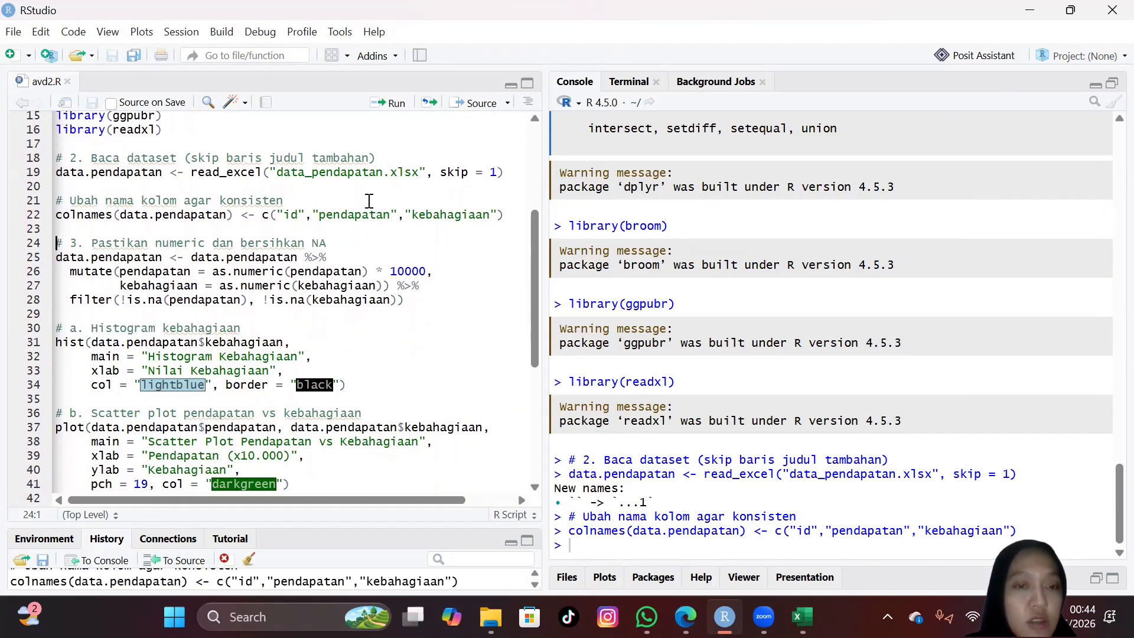
left_click(387, 108)
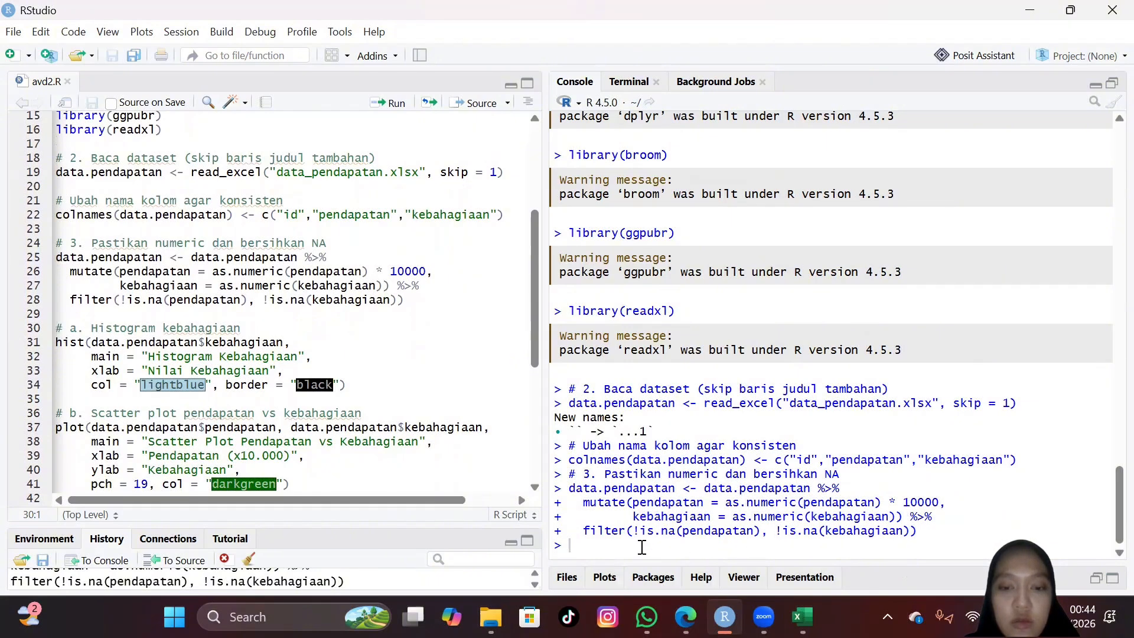
Step: Show the plots area and run the hist code for a light blue Histogram Kebahagiaan with black borders
left_click(605, 579)
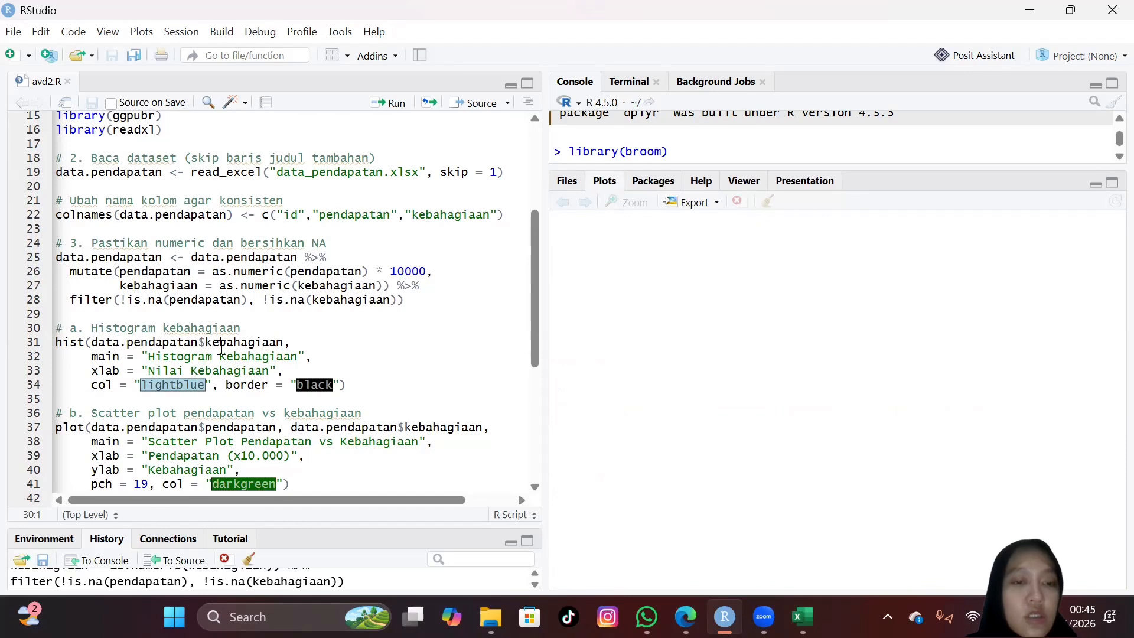
scroll(222, 347, "down", 1)
scroll(221, 348, "down", 1)
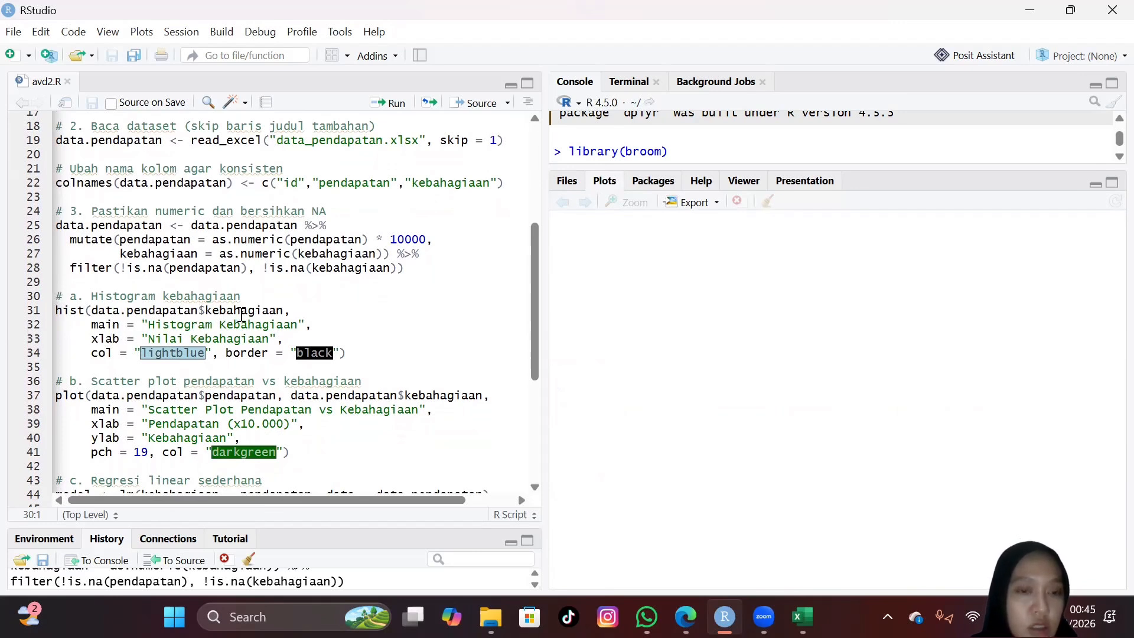
scroll(283, 315, "down", 1)
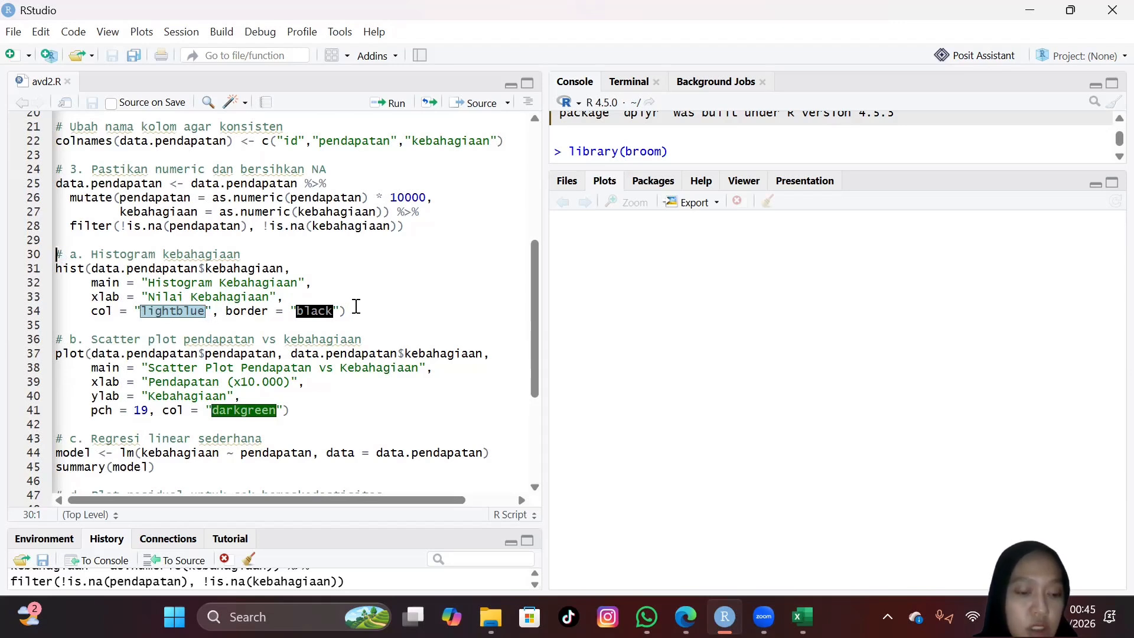
left_click(387, 105)
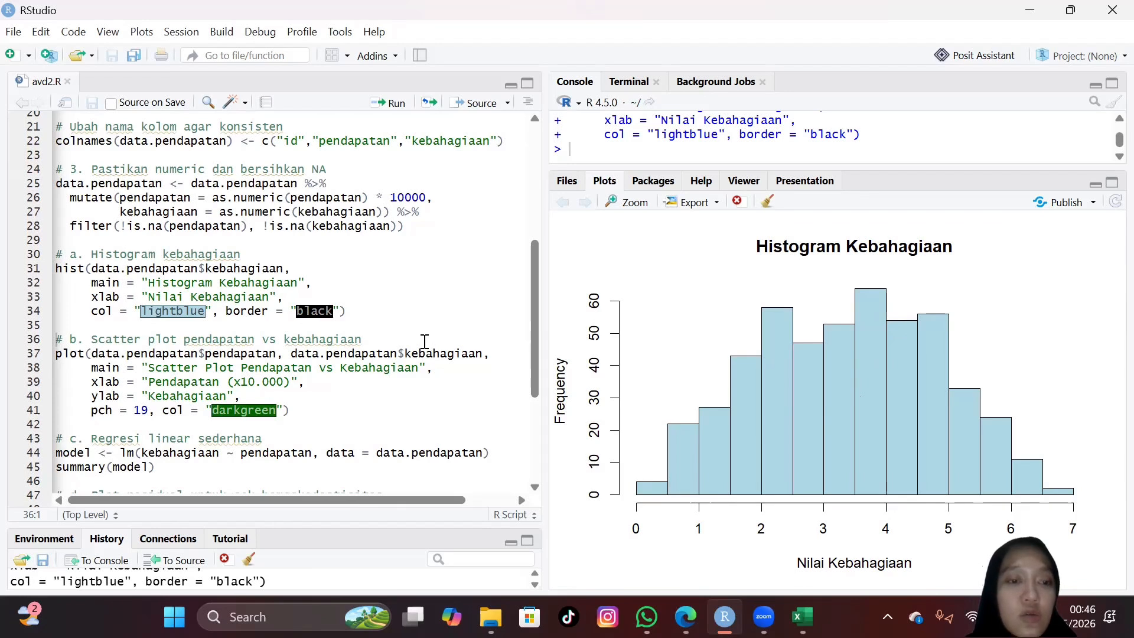
Step: Run the section b plot code to draw the dark green scatter plot of pendapatan versus kebahagiaan
scroll(425, 342, "down", 1)
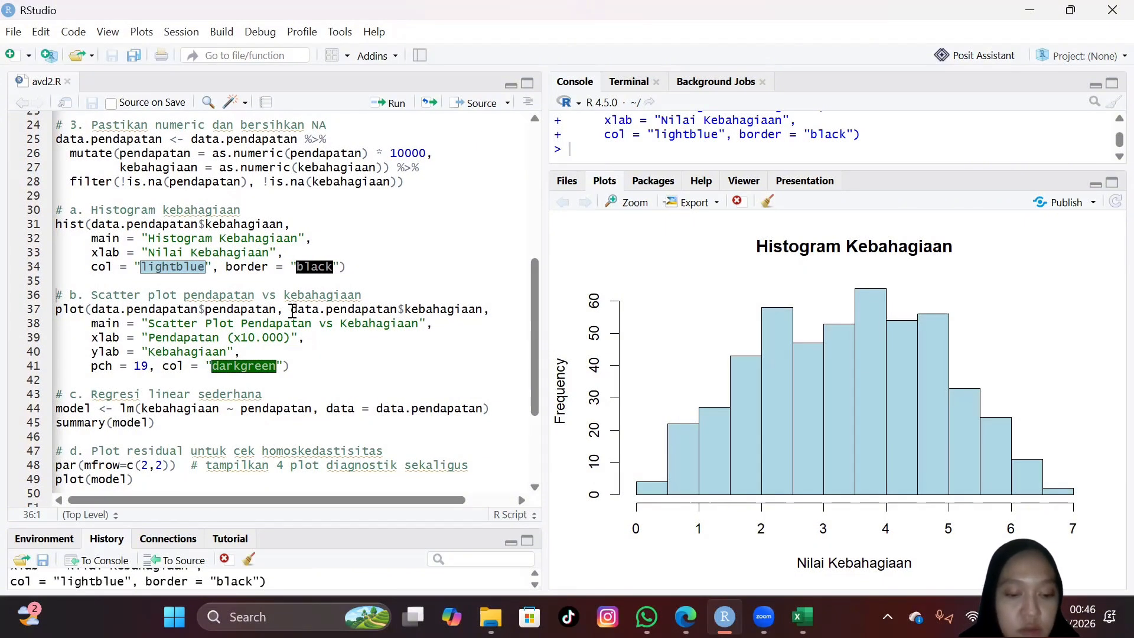
scroll(292, 312, "down", 1)
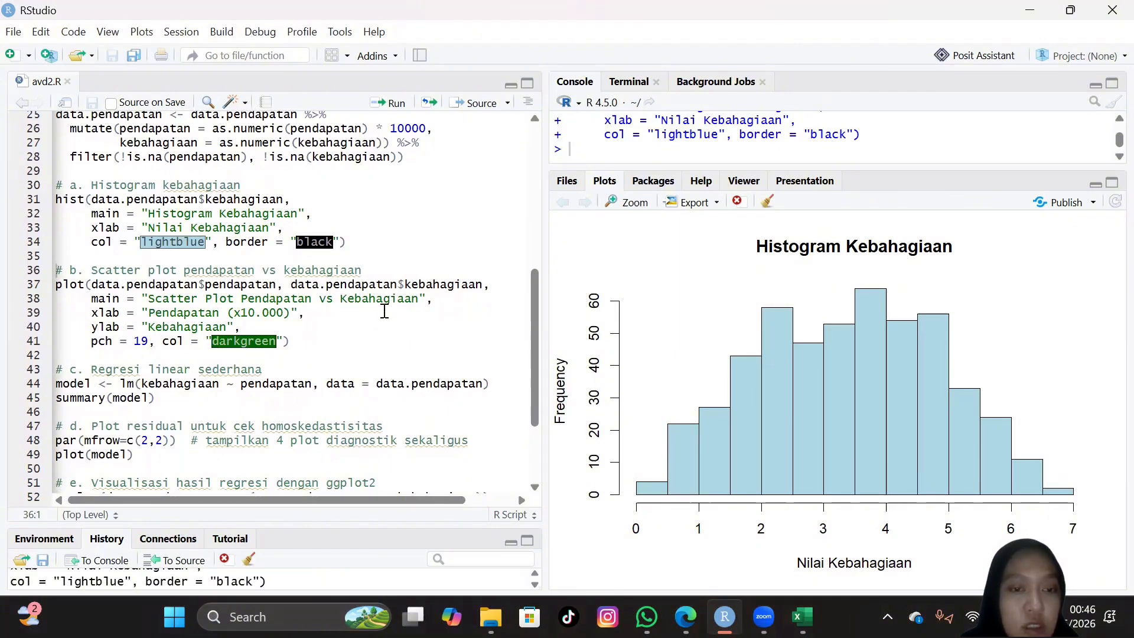
left_click(373, 270)
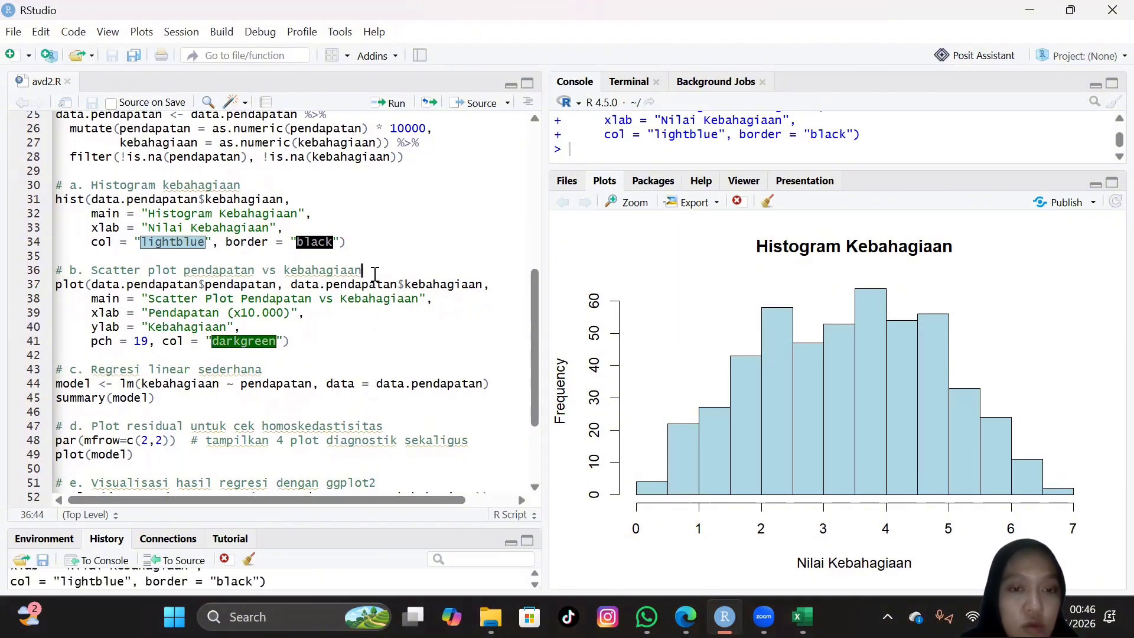
left_click(393, 103)
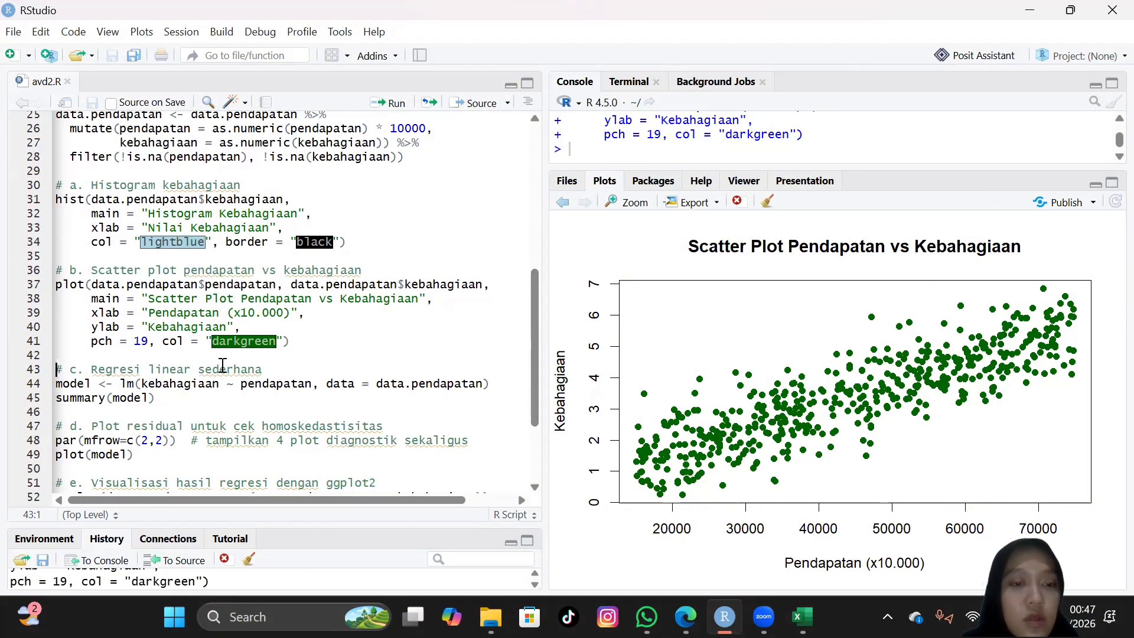
Step: Fit the simple linear regression of kebahagiaan on pendapatan by running the lm line, and run summary(model)
scroll(223, 365, "down", 1)
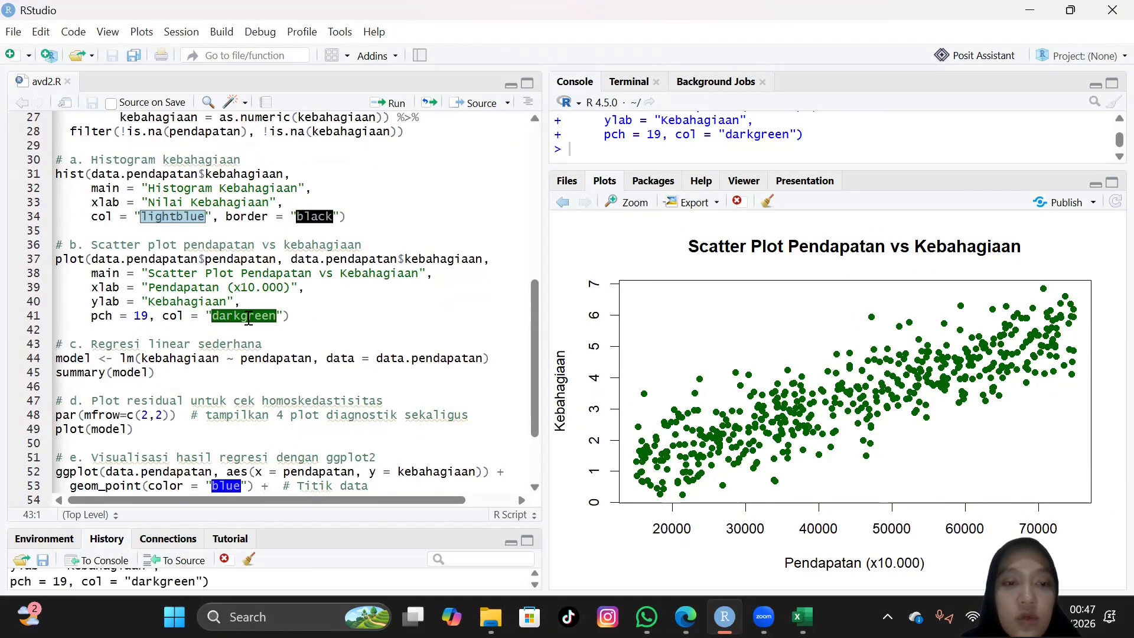
scroll(309, 305, "down", 3)
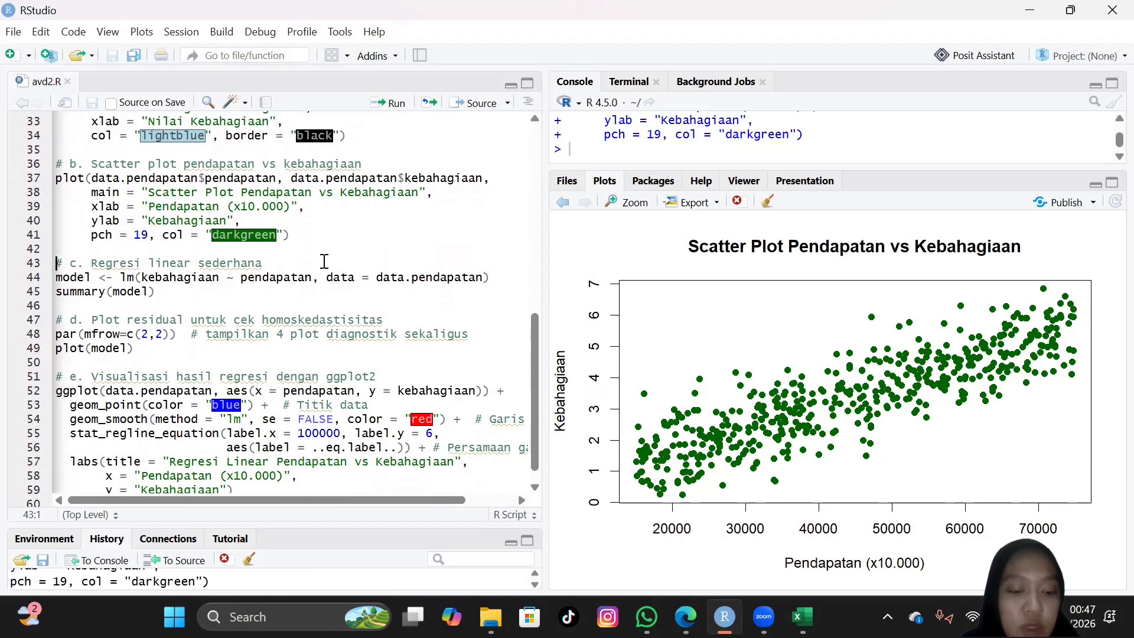
scroll(324, 261, "down", 1)
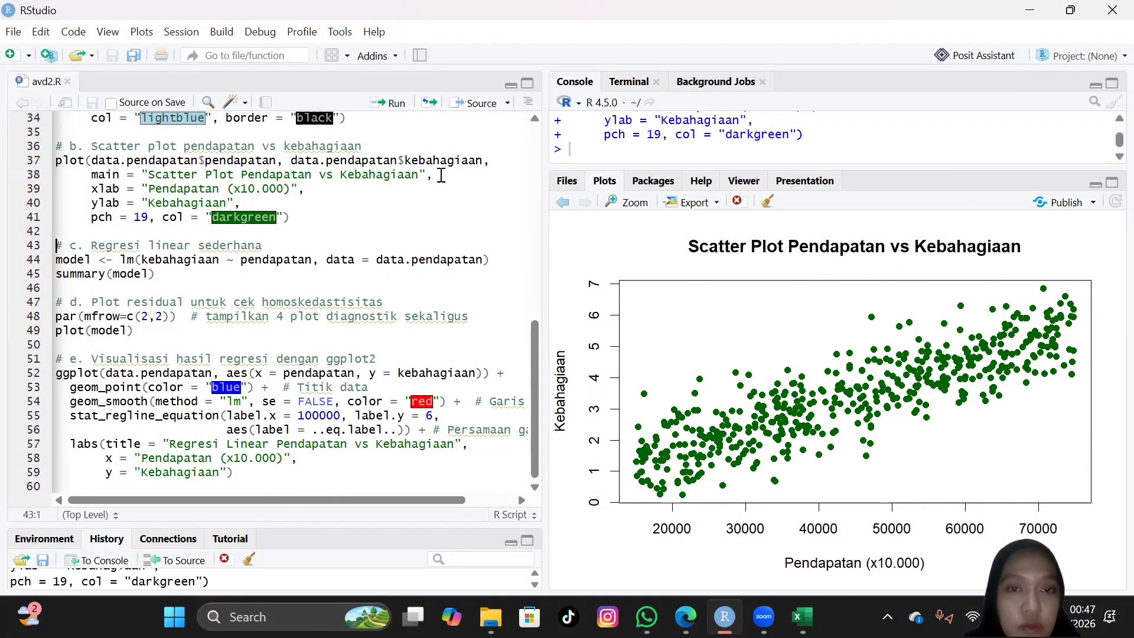
left_click(301, 241)
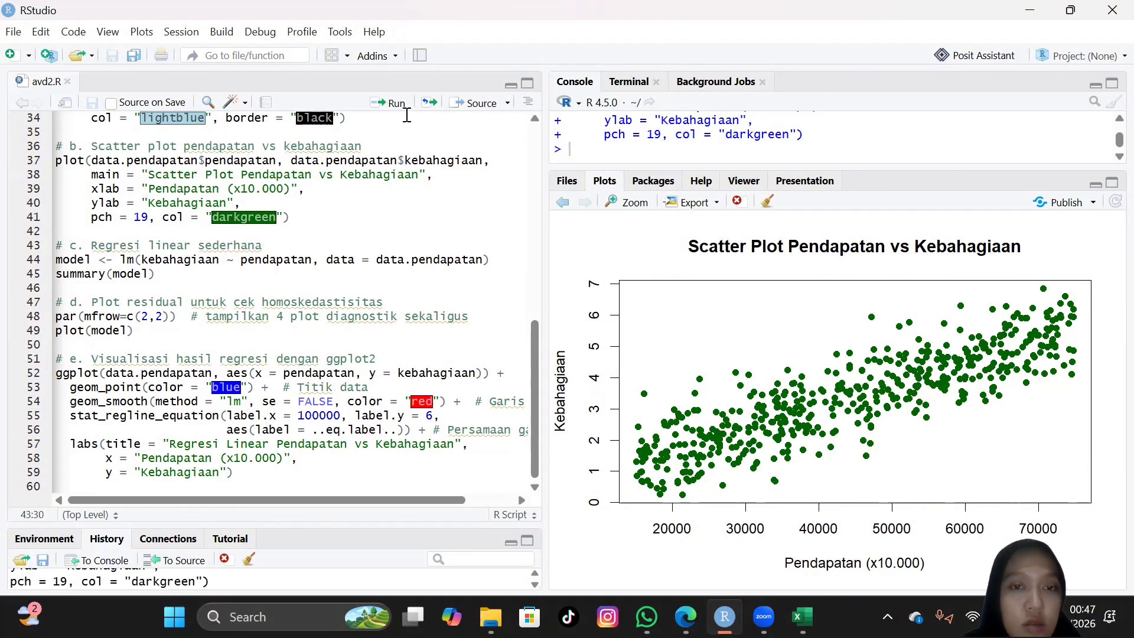
left_click(768, 202)
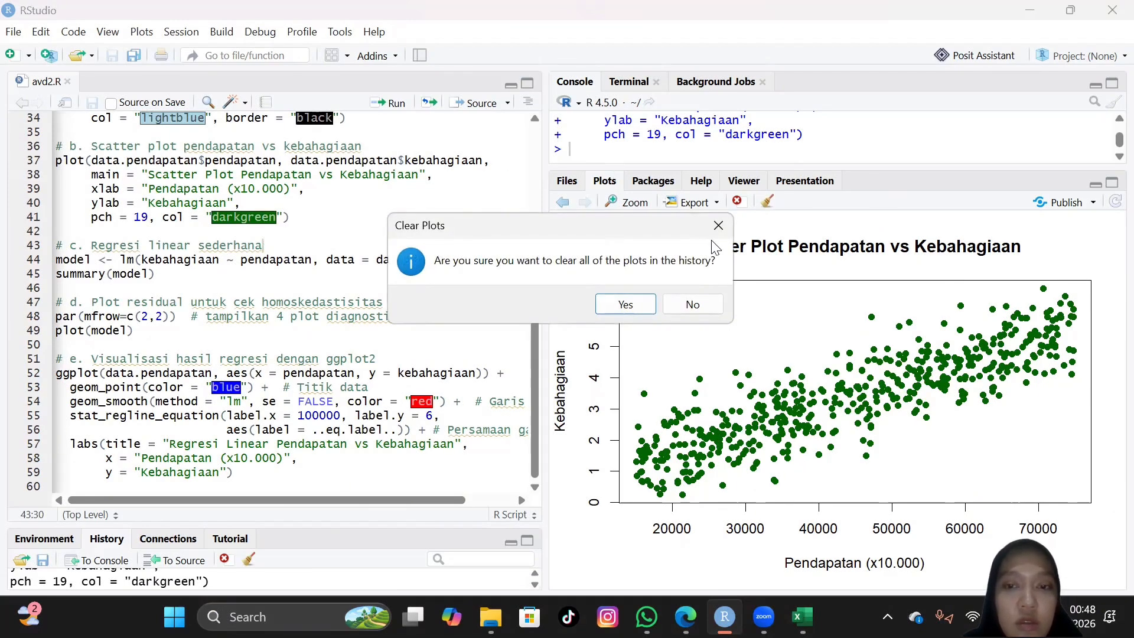
left_click(719, 228)
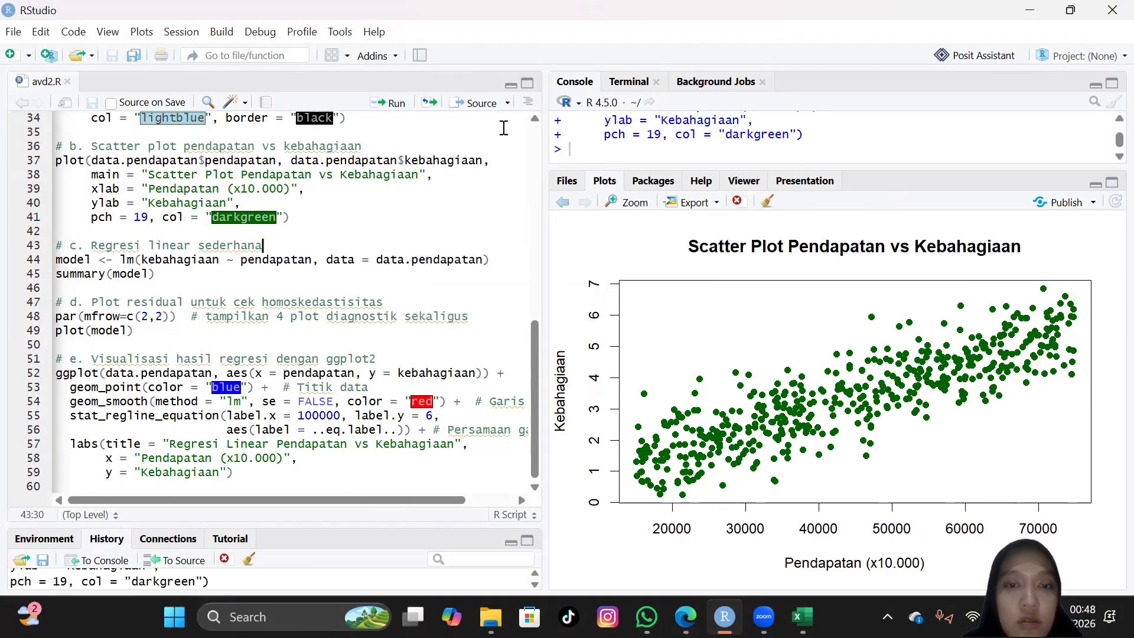
left_click(394, 104)
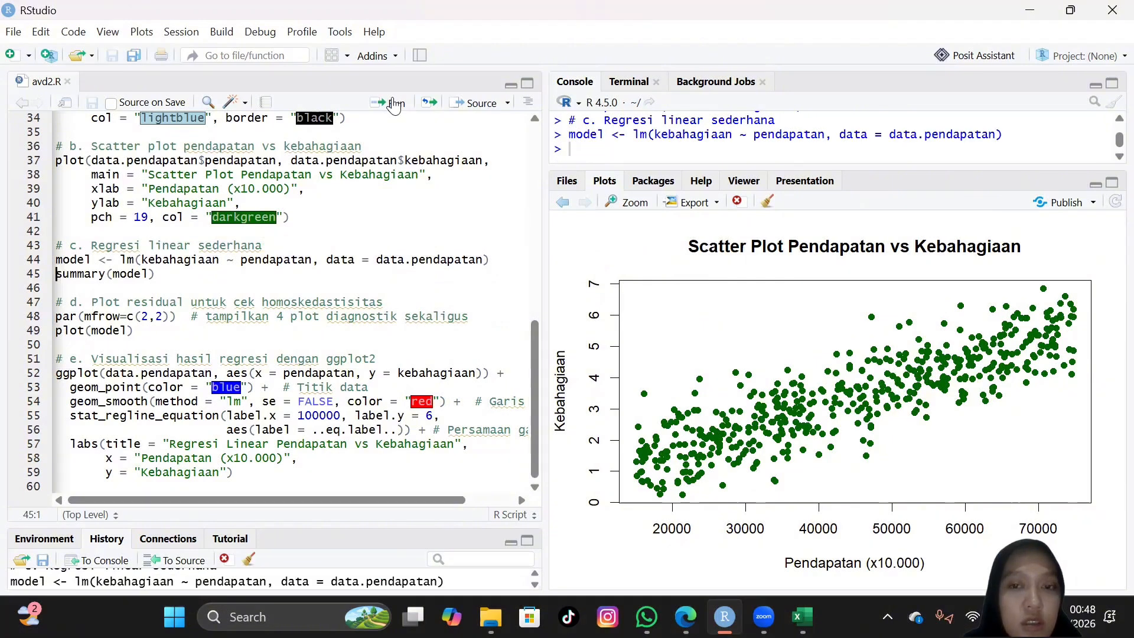
left_click(394, 104)
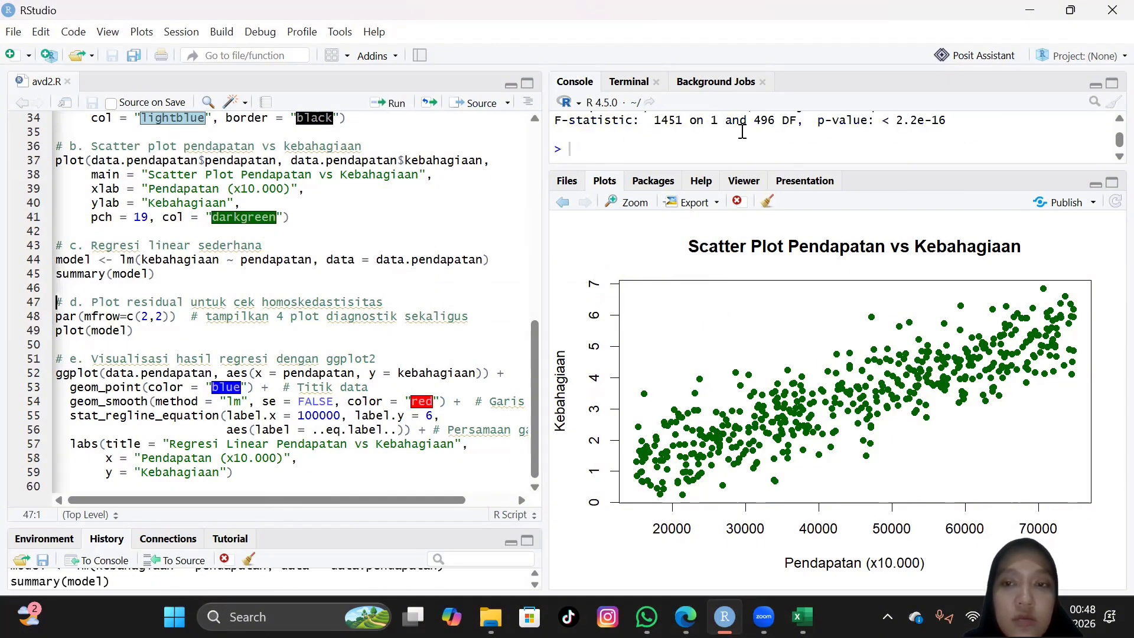
Step: Enlarge the console area and examine the full regression summary, including residuals, coefficients and R-squared
scroll(862, 148, "up", 2)
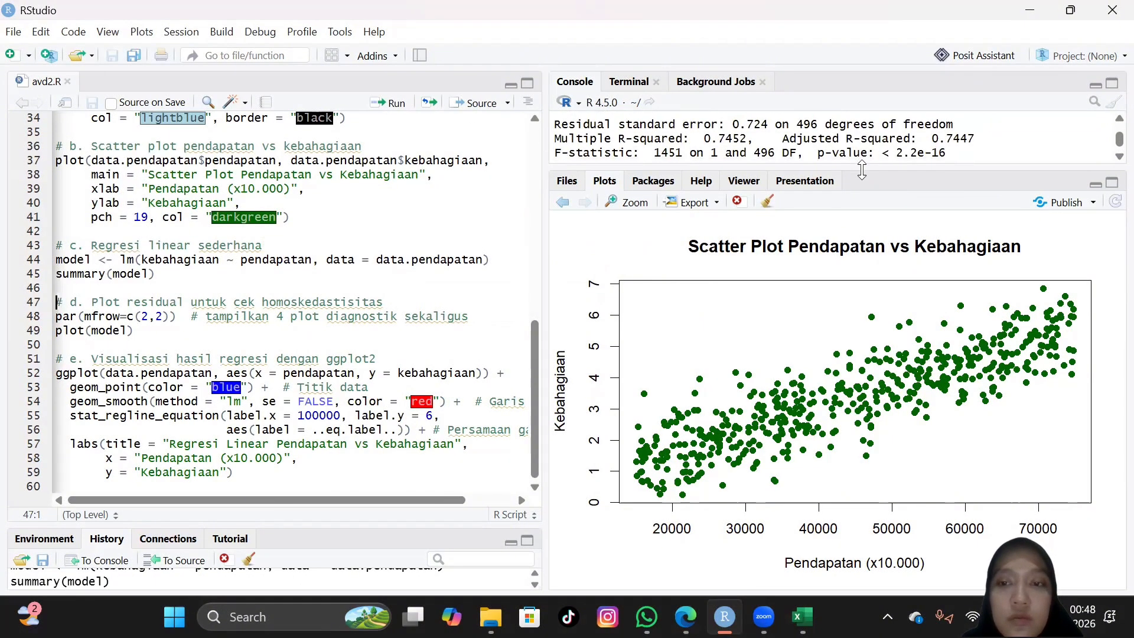
left_click_drag(861, 168, 886, 362)
left_click_drag(892, 411, 889, 502)
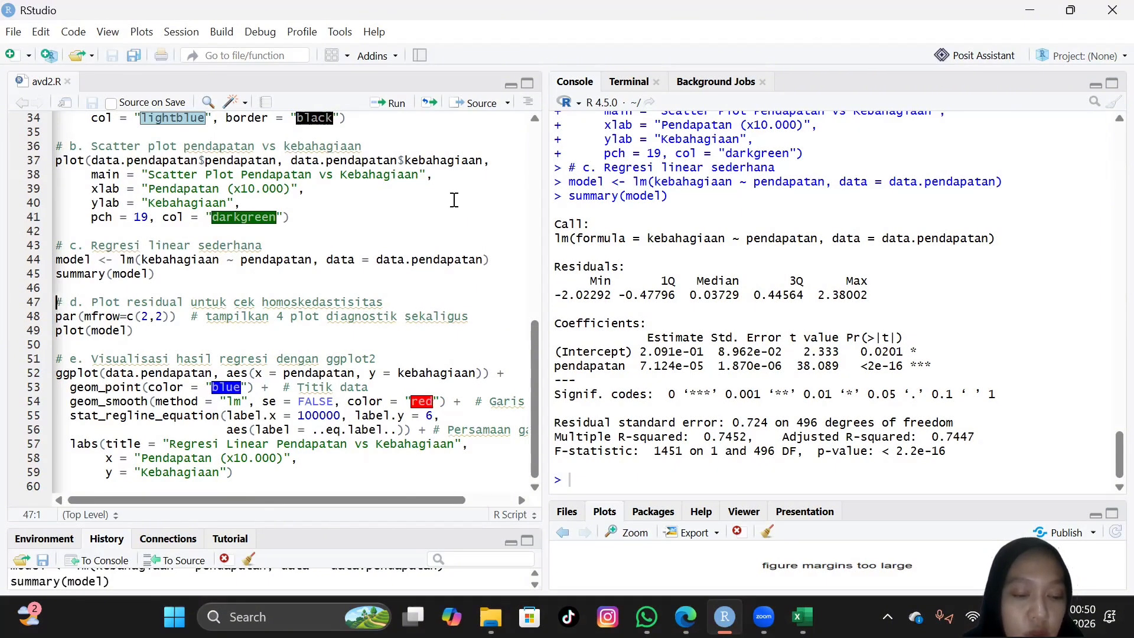
Step: Run the par(mfrow=c(2,2)) line of section d, repeat it, and enlarge the plots area
left_click(381, 103)
left_click(381, 103)
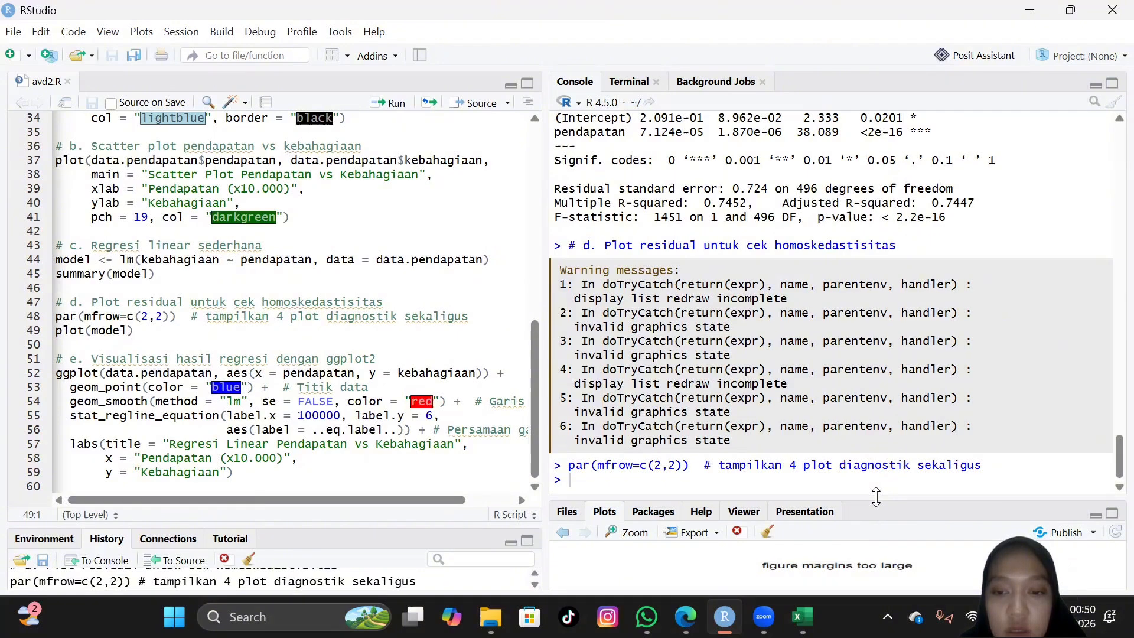
left_click_drag(876, 496, 843, 99)
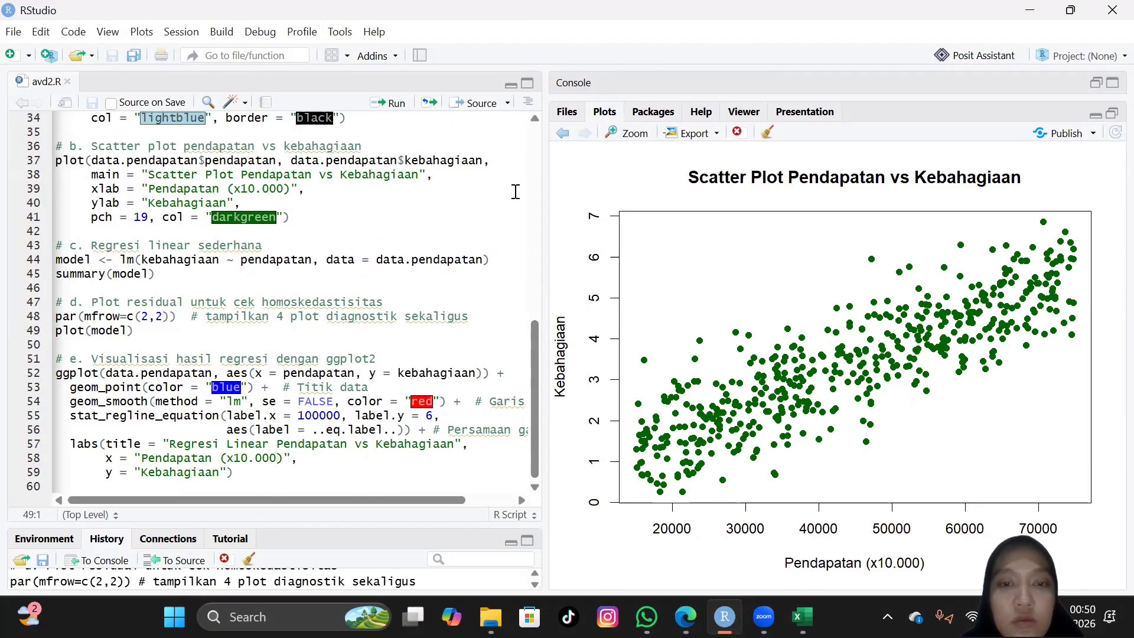
left_click(385, 302)
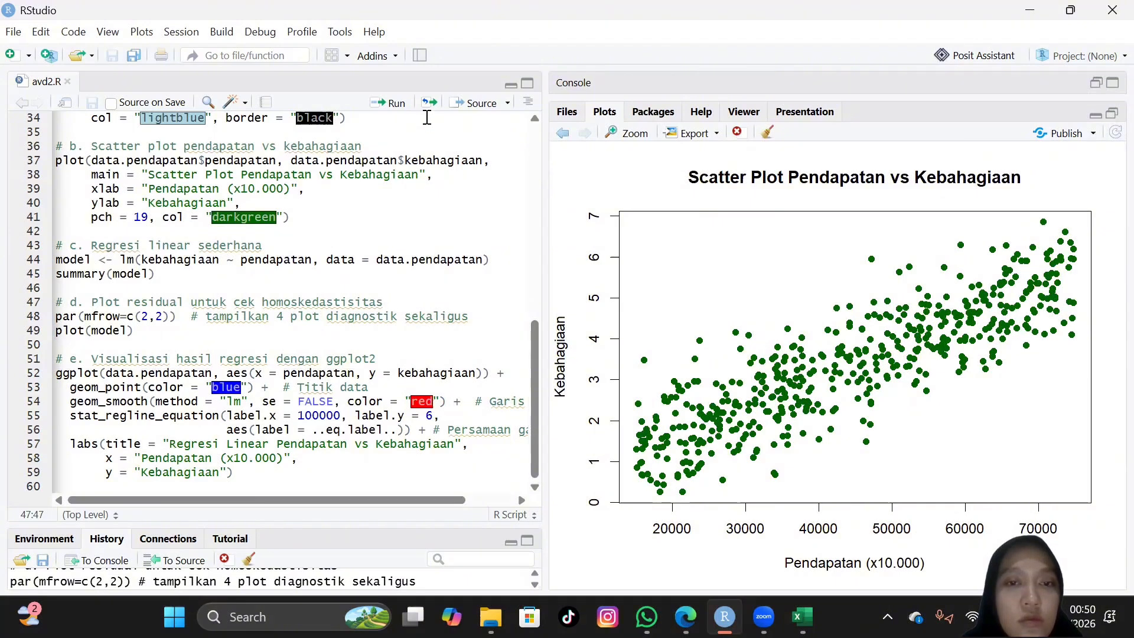
left_click(392, 103)
left_click(393, 103)
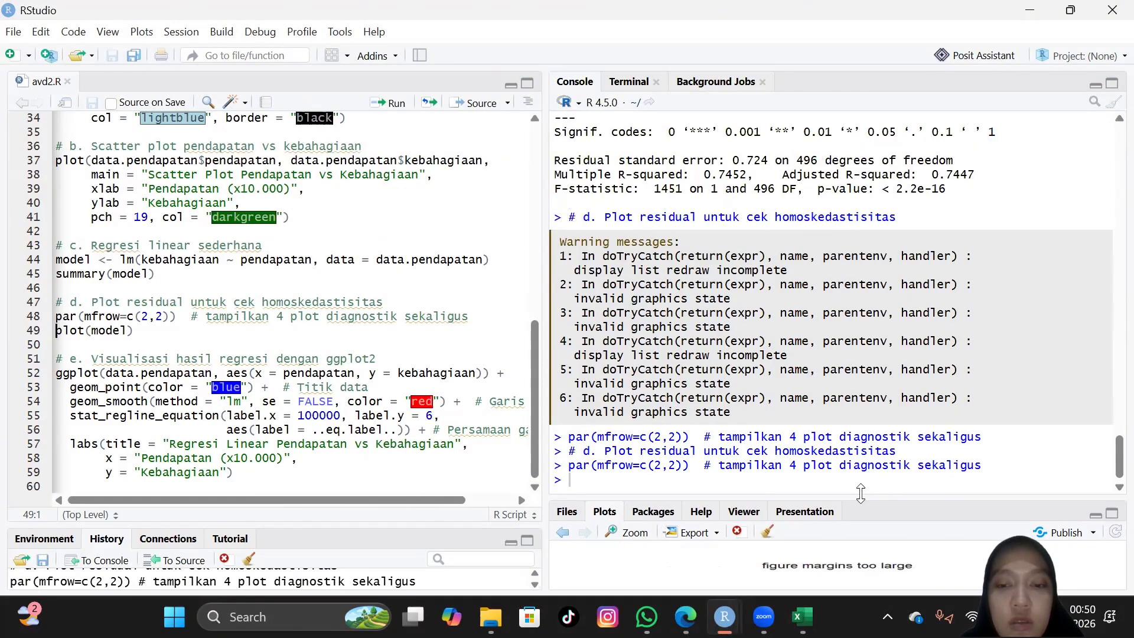
left_click_drag(845, 498, 827, 117)
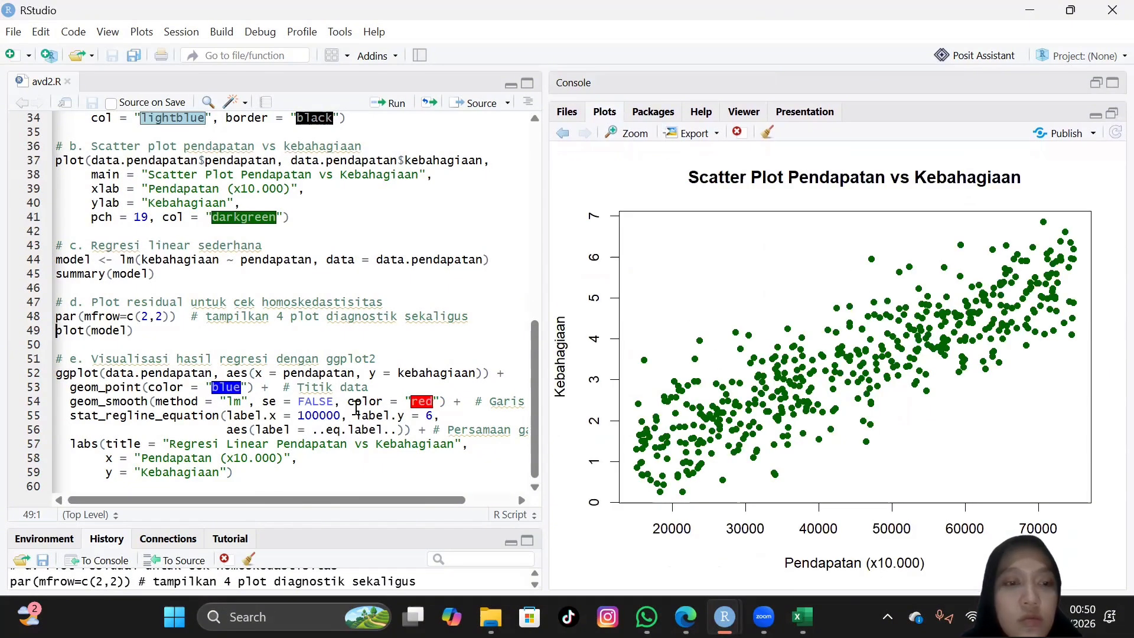
Step: Run plot(model) to draw the residual diagnostics, enlarge the plots area and try to refresh the plot
left_click(396, 103)
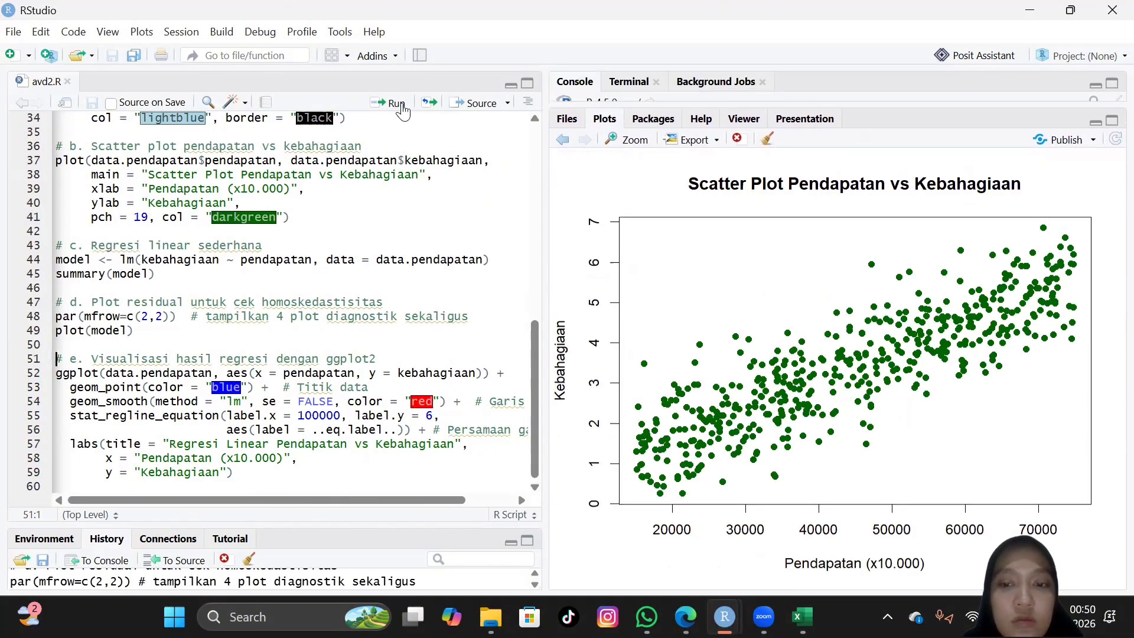
left_click_drag(929, 501, 873, 128)
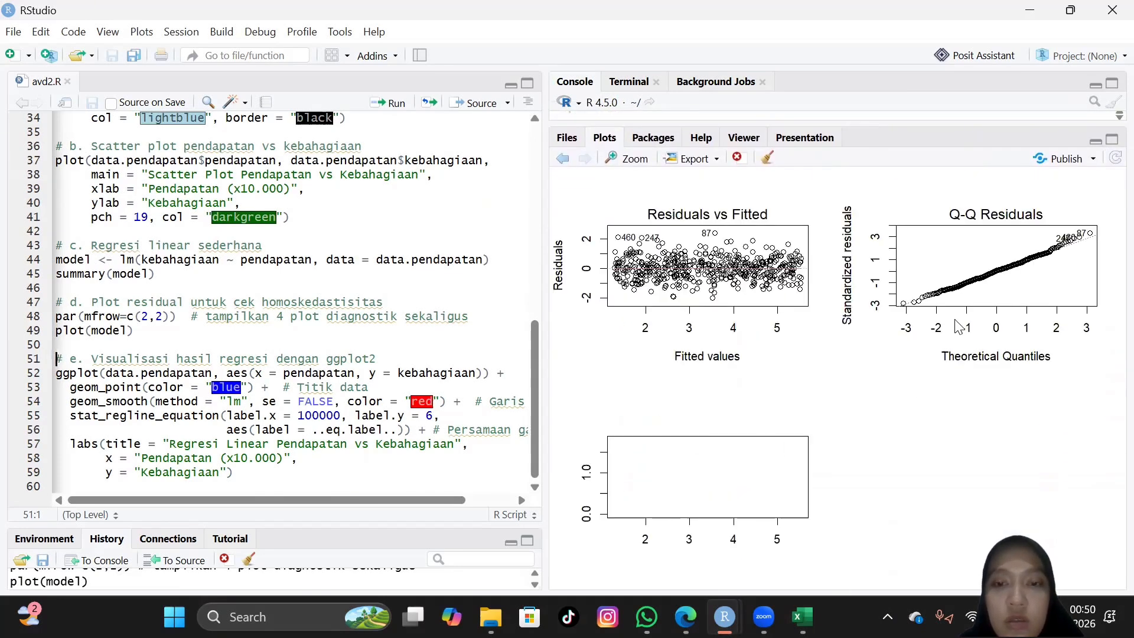
left_click(1114, 165)
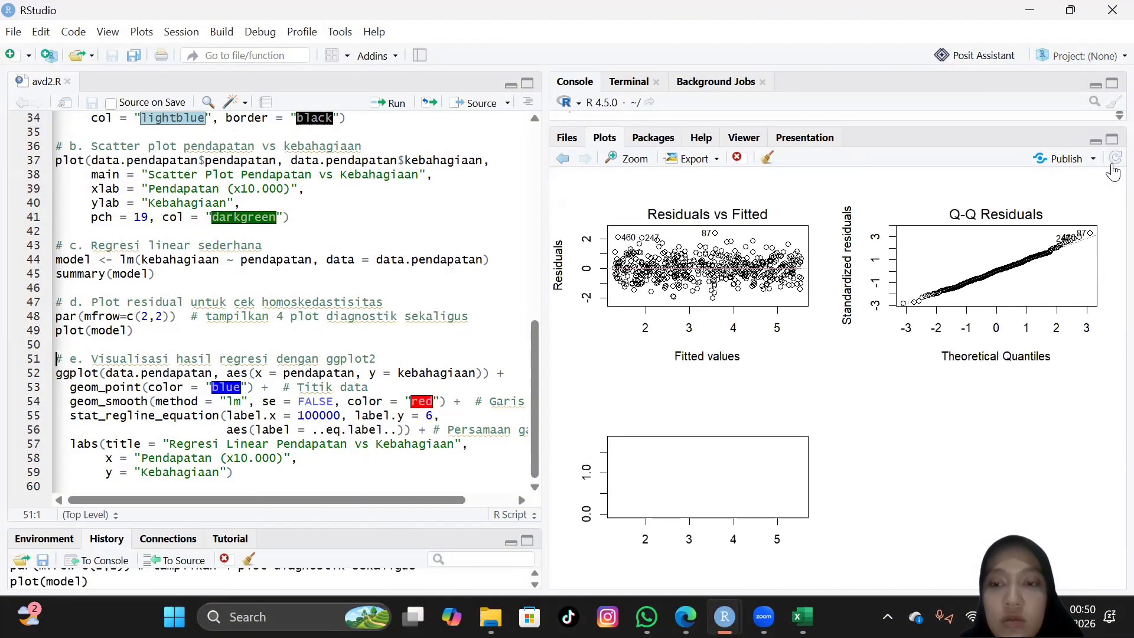
left_click(1113, 166)
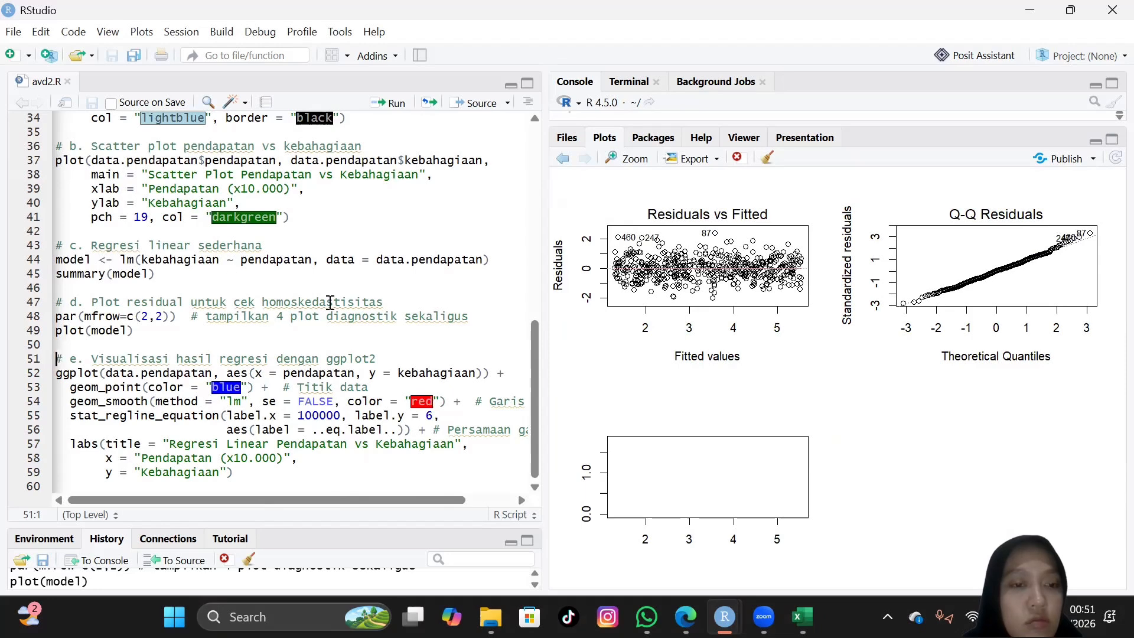
Step: Rerun section d from its comment line through plot(model) to redraw the four diagnostic plots in a 2 by 2 layout
left_click(385, 302)
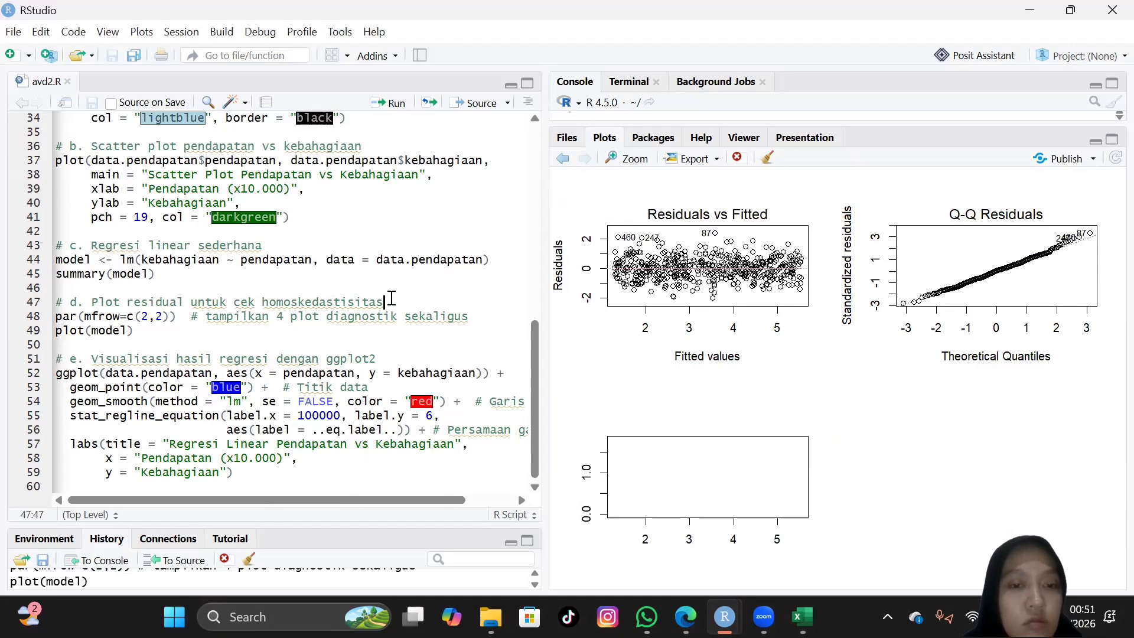
left_click(387, 104)
left_click(382, 111)
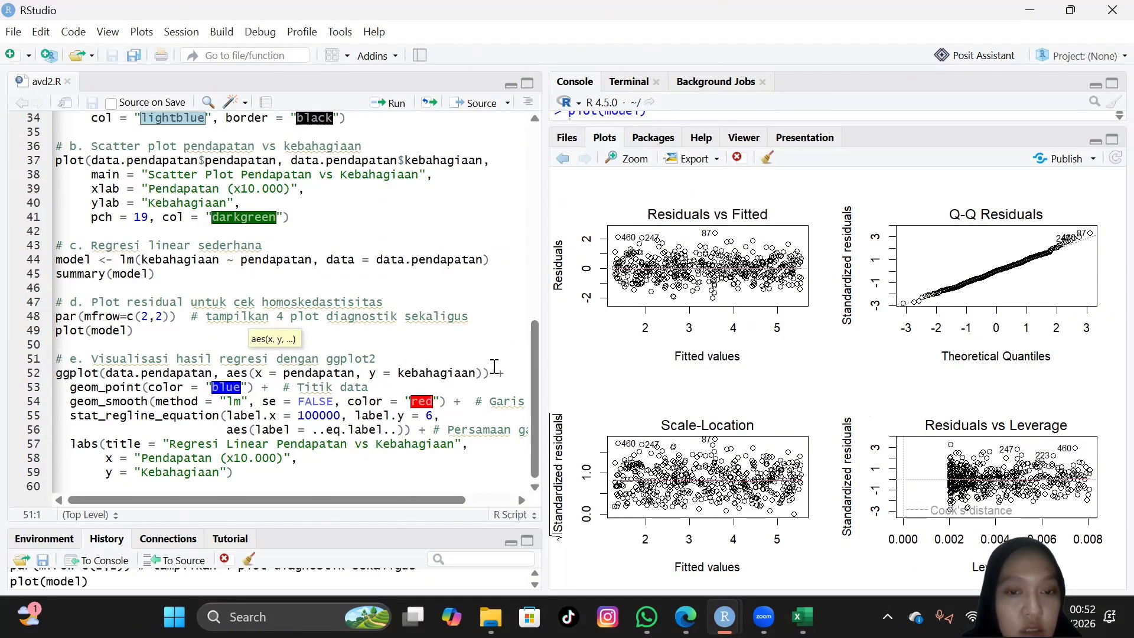
Step: Examine the section e ggplot2 code, including the geom_point, geom_smooth, stat_regline_equation and labs lines with their trailing comments
scroll(494, 367, "right", 1)
scroll(494, 366, "left", 2)
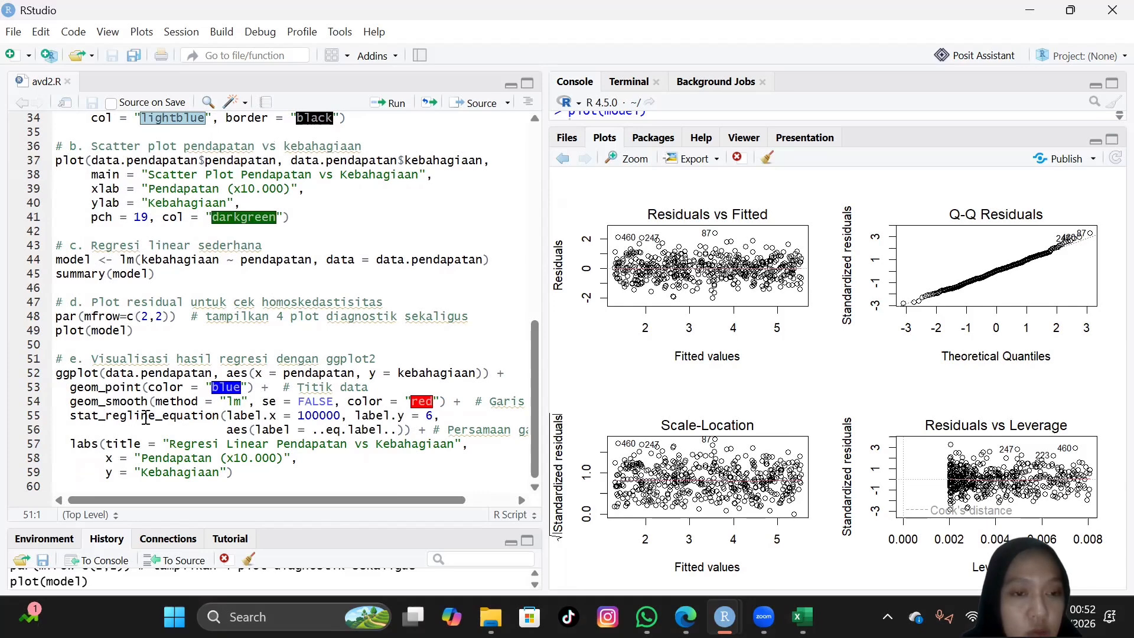
scroll(188, 412, "right", 3)
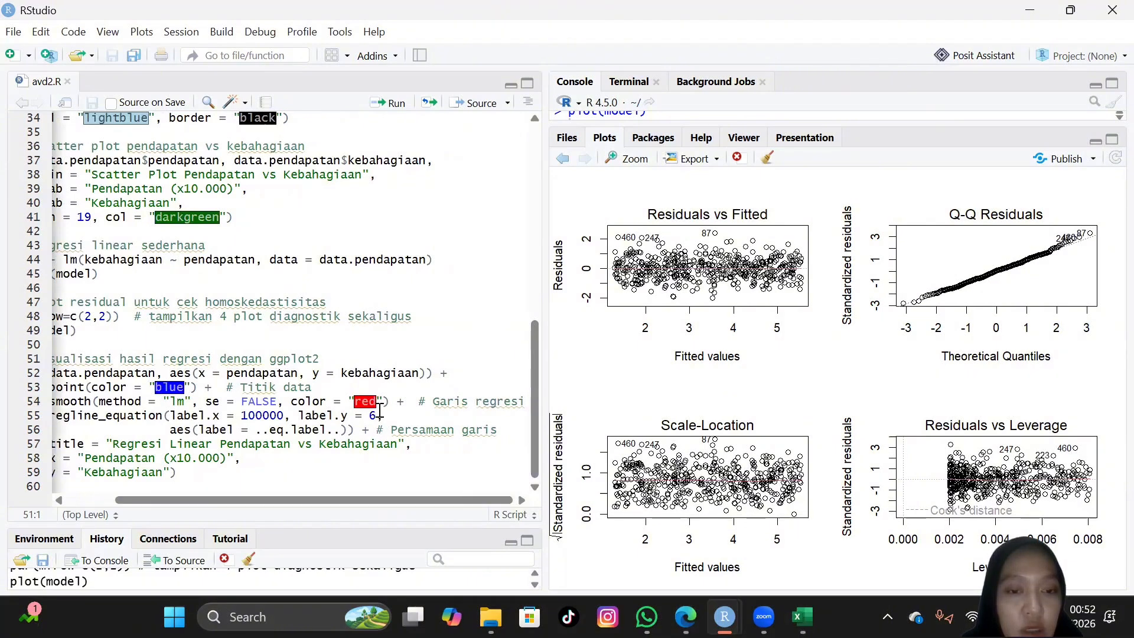
scroll(380, 414, "left", 3)
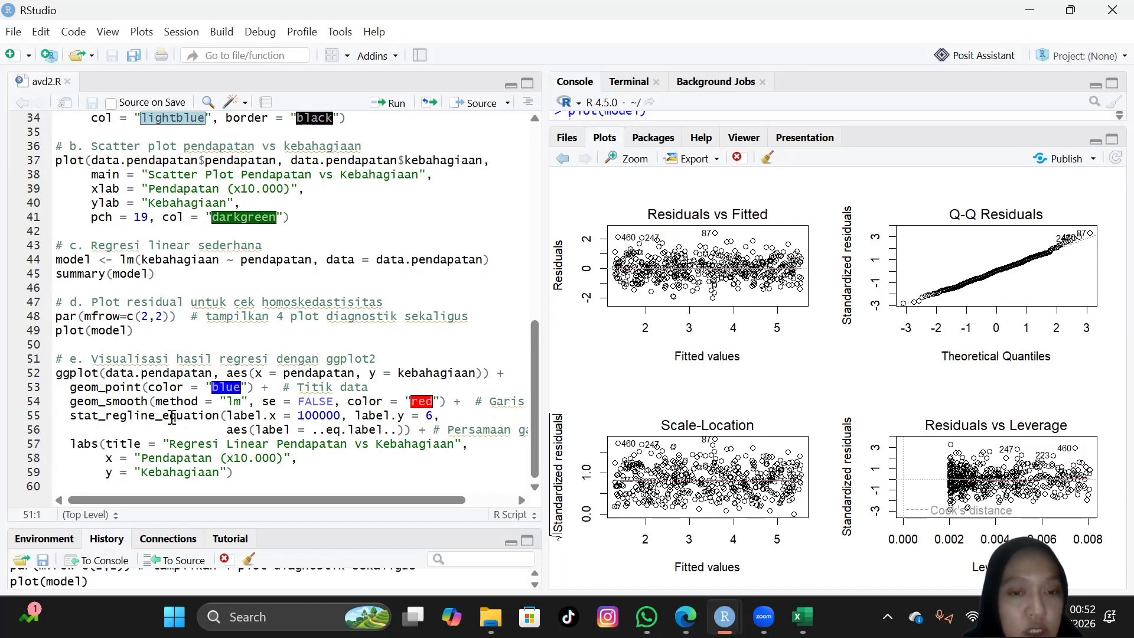
scroll(172, 417, "right", 3)
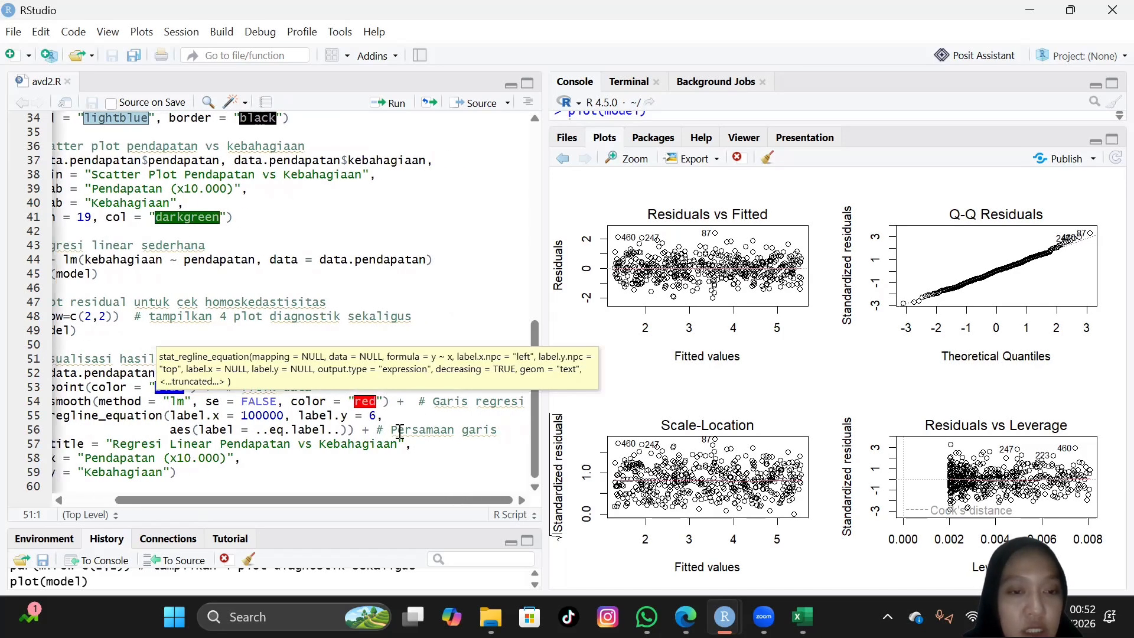
scroll(400, 436, "left", 3)
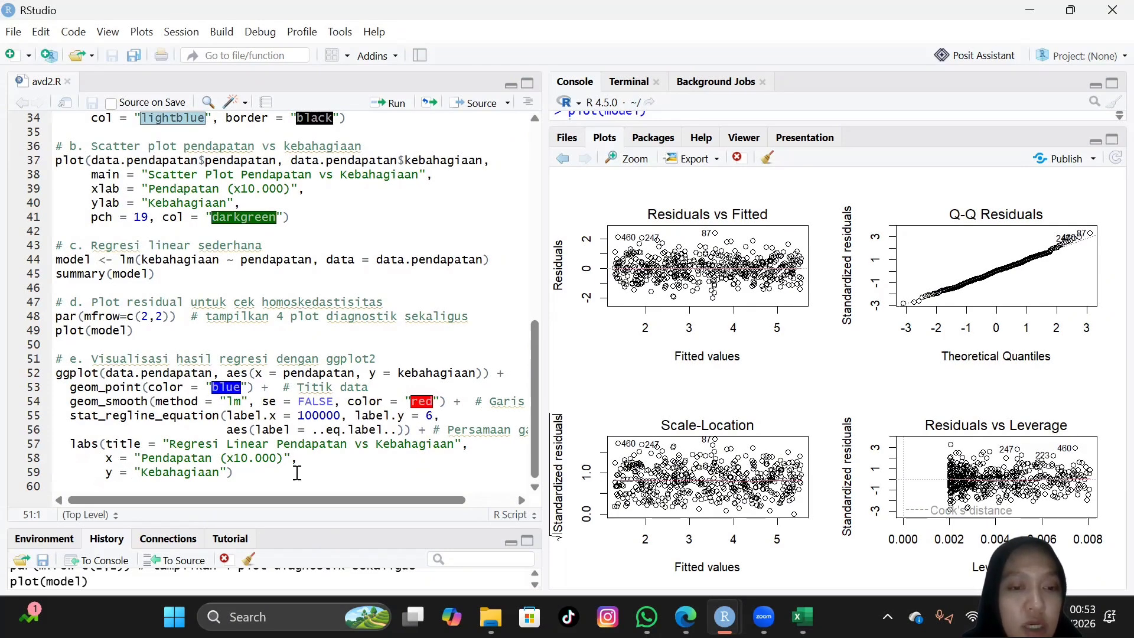
scroll(297, 473, "up", 1)
scroll(297, 473, "down", 1)
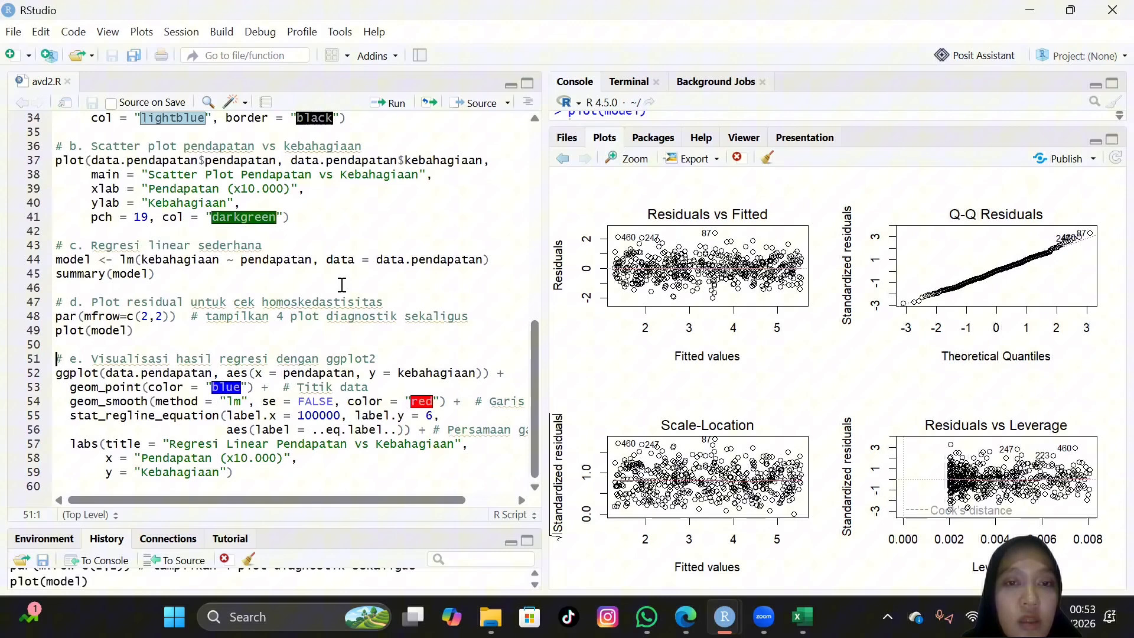
Step: Run the section e ggplot block to draw the income versus happiness scatter plot with its regression line, and try to refresh the plot
left_click(390, 106)
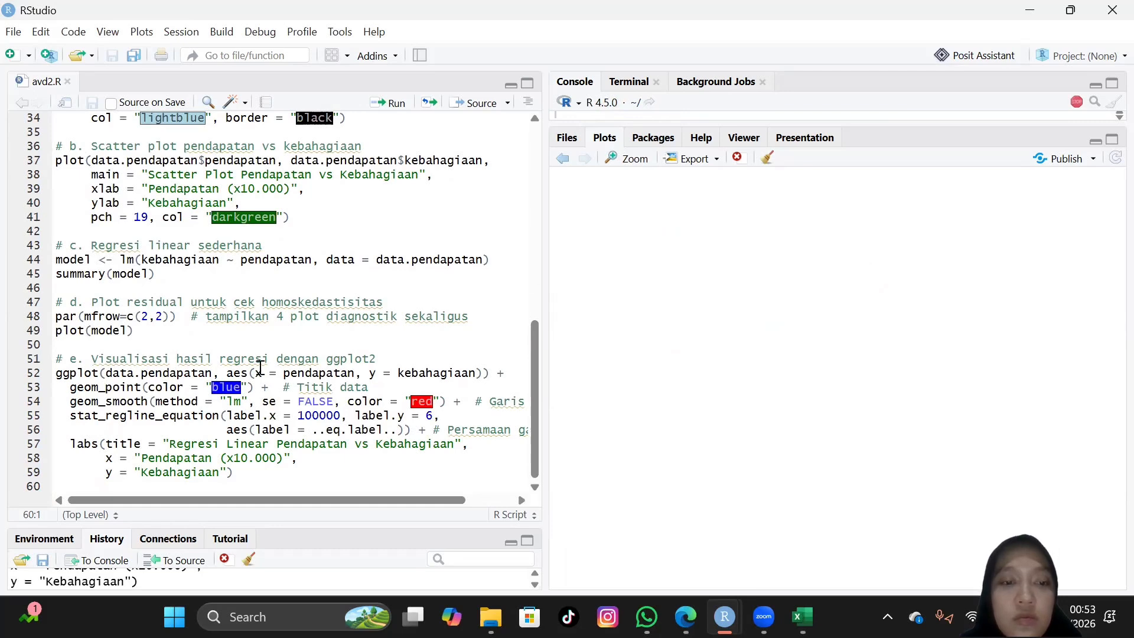
left_click(398, 360)
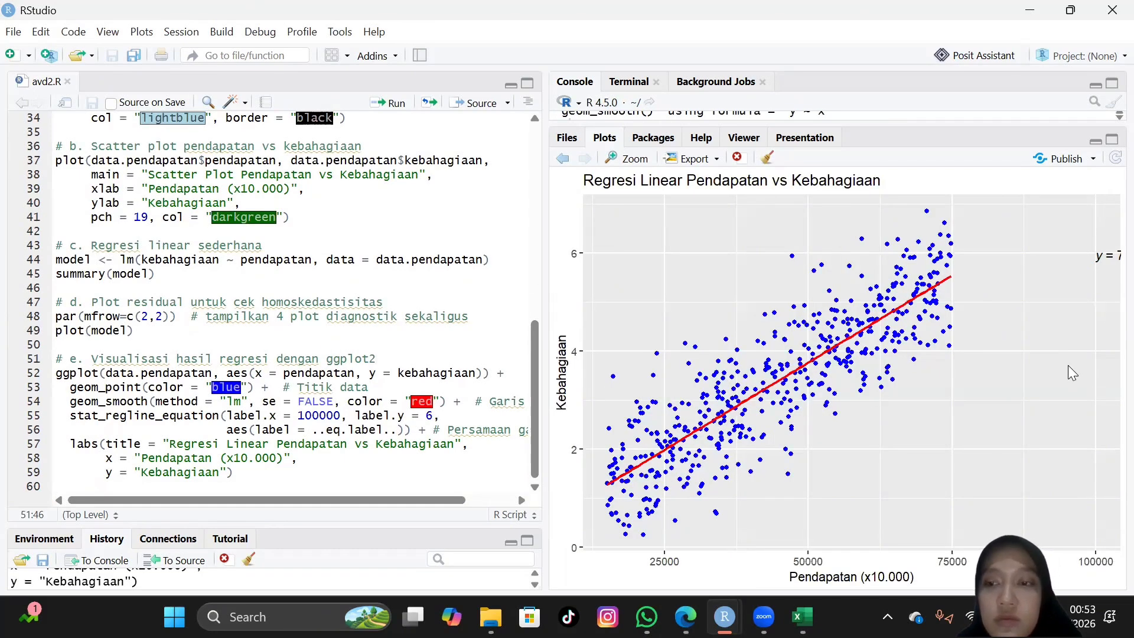
left_click(1114, 160)
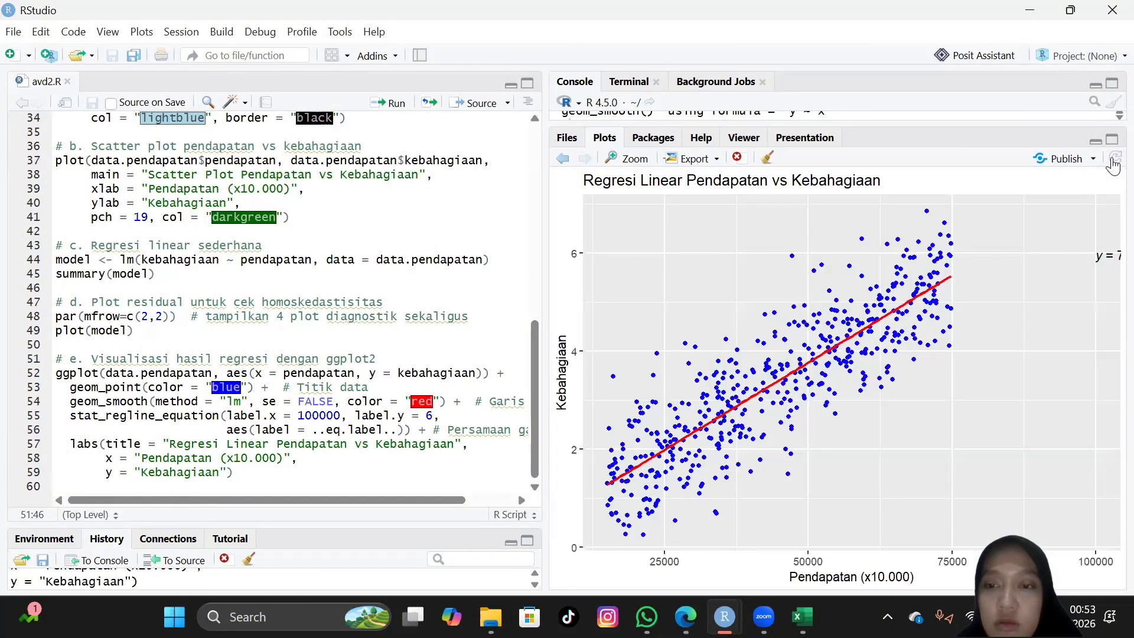